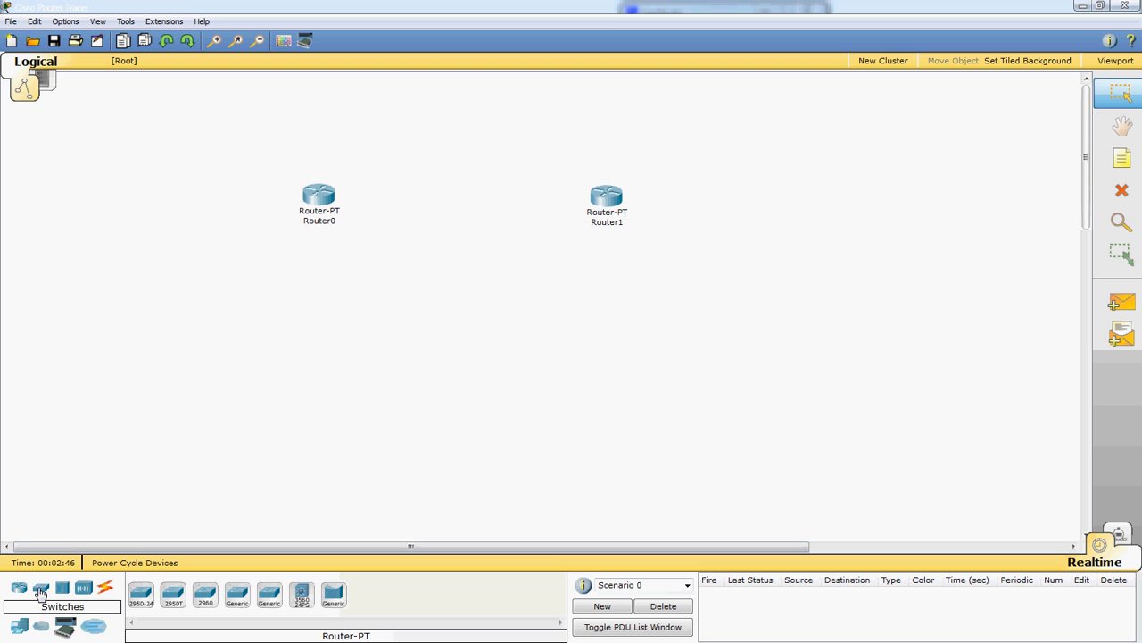
Step: Place two 2950T-24 switches in the workspace, one below Router0 and one below Router1
{"action": "left_click", "coordinate": [173, 593]}
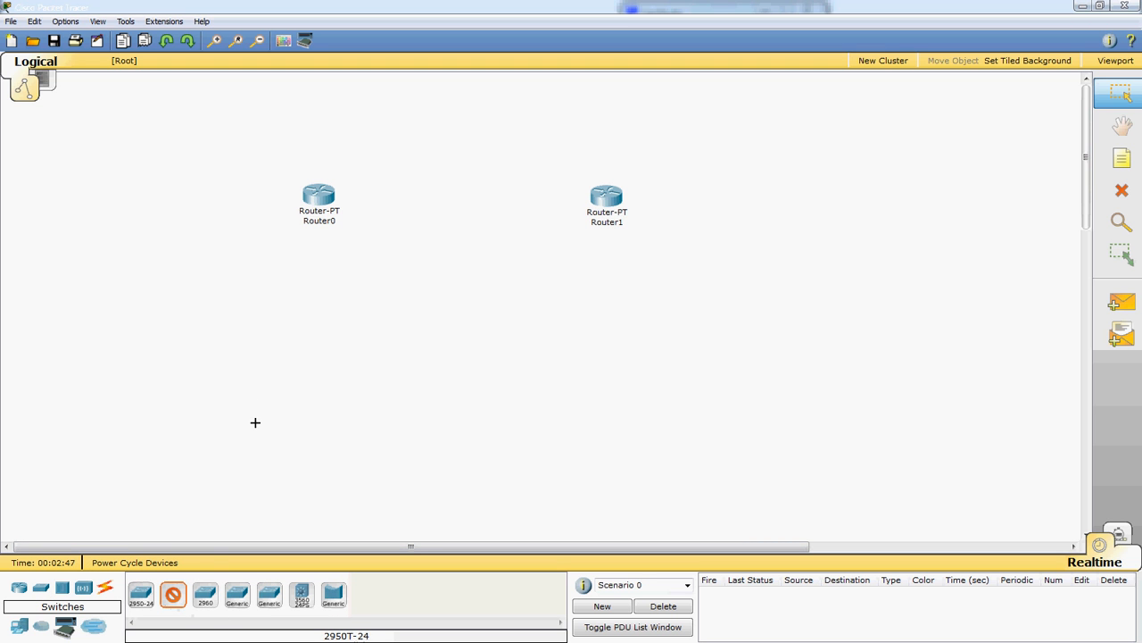
{"action": "left_click", "coordinate": [270, 316]}
{"action": "left_click", "coordinate": [614, 310]}
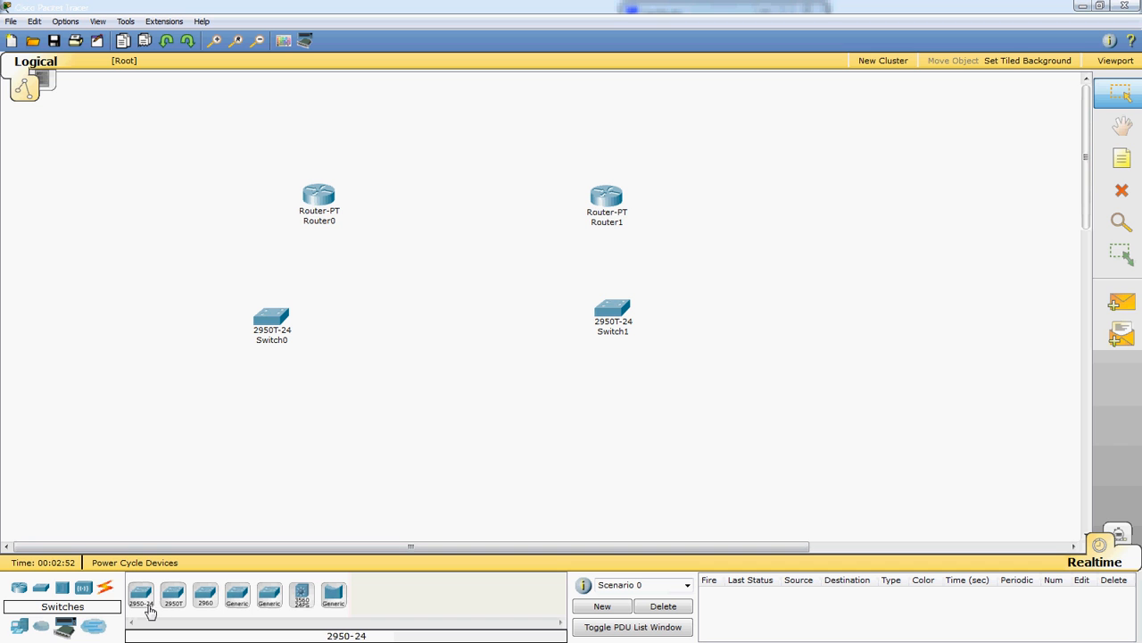
Step: Add four generic PCs to the workspace, two below Switch0 and two below Switch1
{"action": "left_click", "coordinate": [16, 630]}
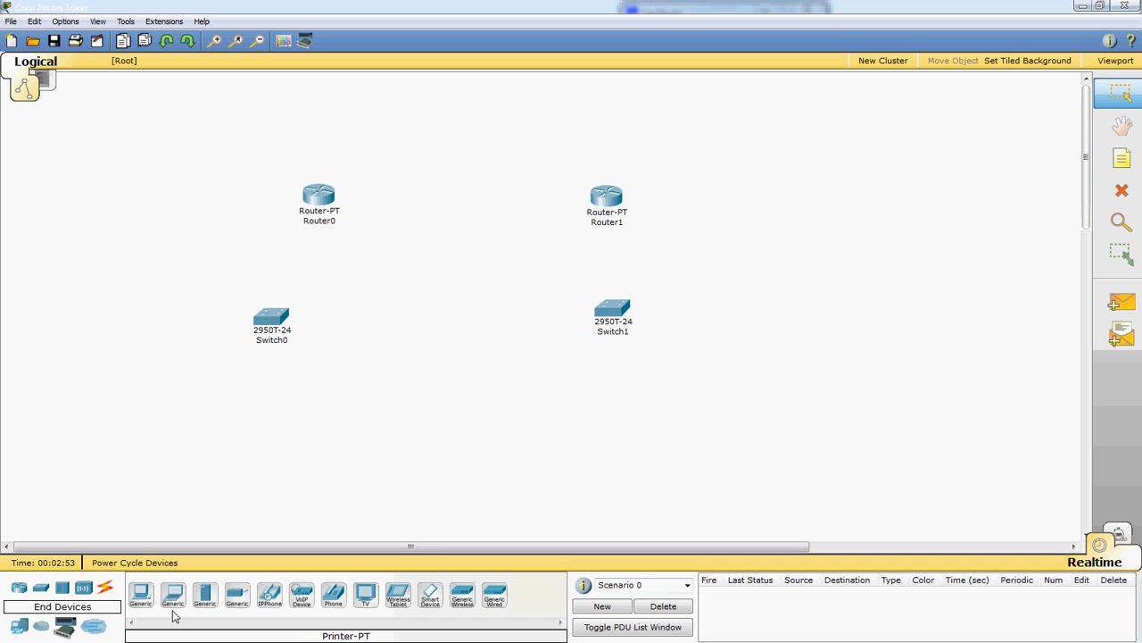
{"action": "left_click", "coordinate": [139, 594]}
{"action": "left_click", "coordinate": [171, 449]}
{"action": "left_click", "coordinate": [139, 595]}
{"action": "left_click", "coordinate": [296, 462]}
{"action": "left_click", "coordinate": [141, 596]}
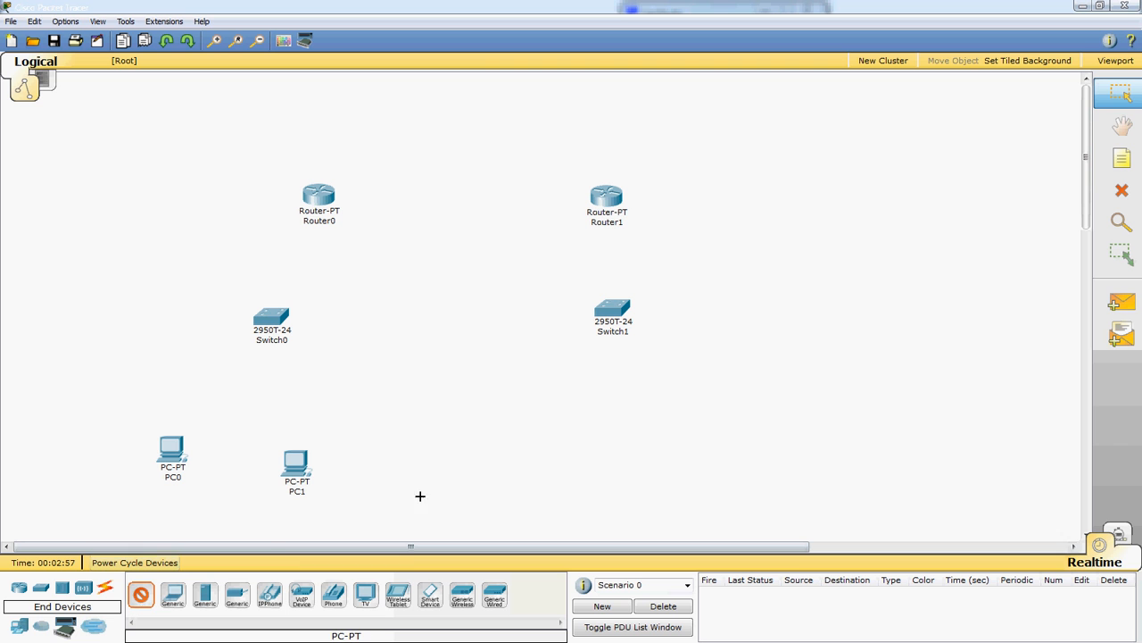
{"action": "left_click", "coordinate": [524, 450]}
{"action": "left_click", "coordinate": [149, 598]}
{"action": "left_click", "coordinate": [702, 436]}
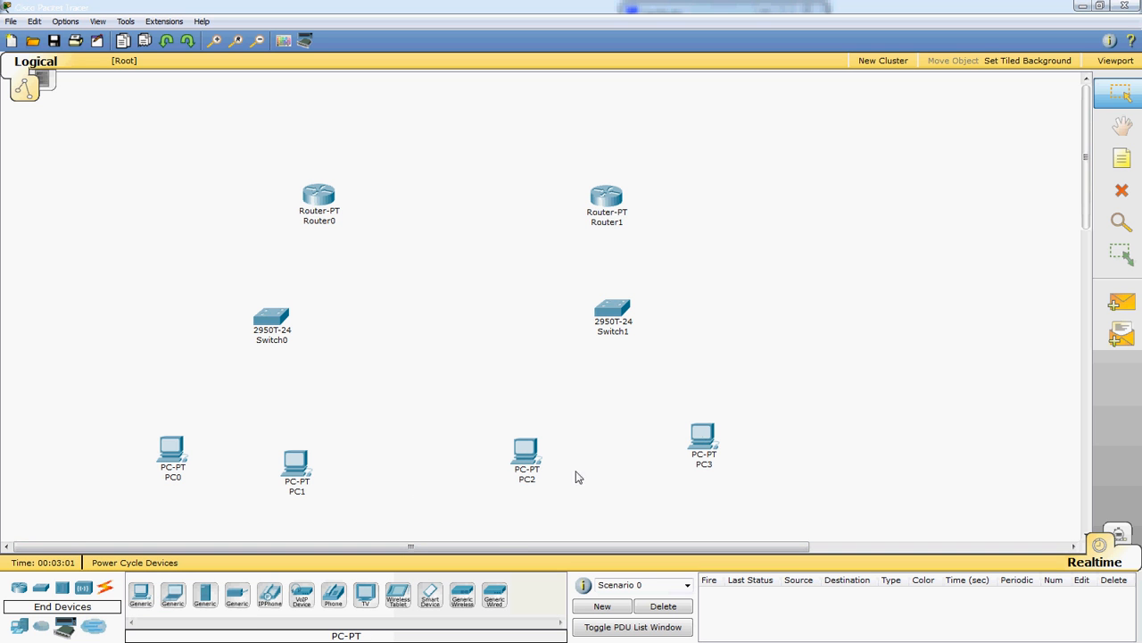
Step: Cable Router0 to Switch0 and Switch0 to PC0 and PC1, using the automatically chosen connection type
{"action": "left_click", "coordinate": [106, 587]}
{"action": "left_click", "coordinate": [139, 603]}
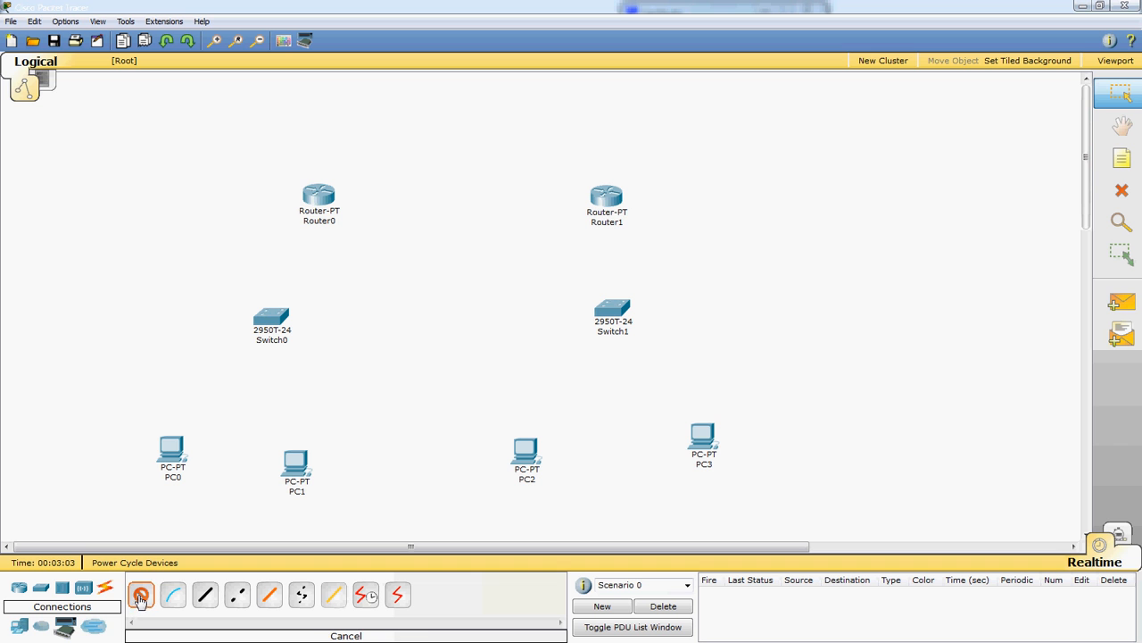
{"action": "left_click", "coordinate": [318, 196]}
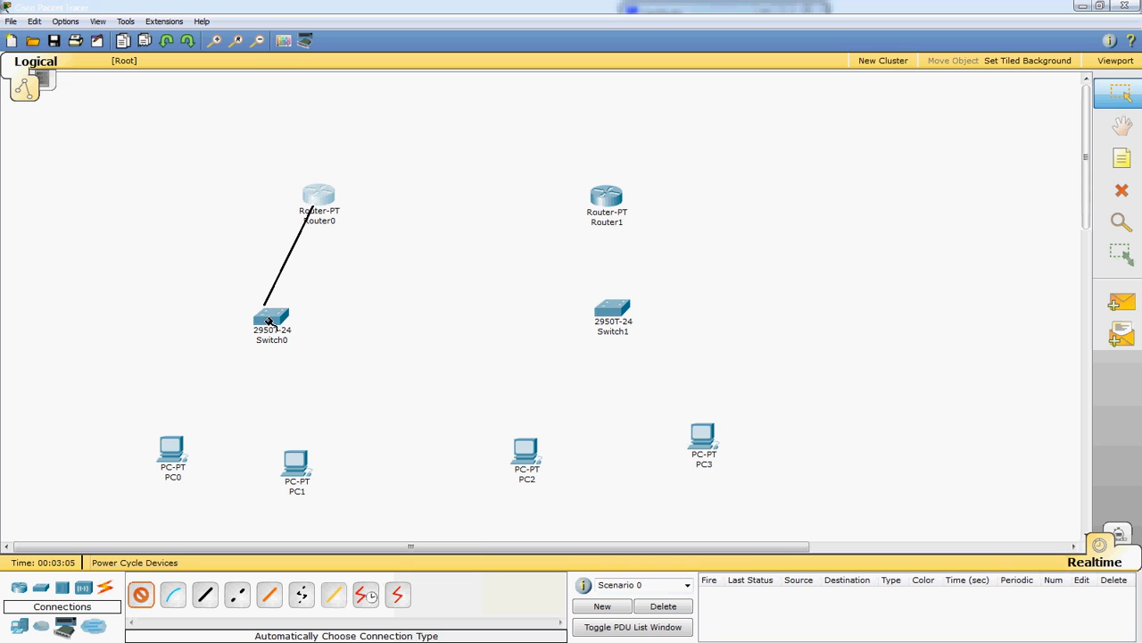
{"action": "left_click", "coordinate": [273, 318]}
{"action": "left_click", "coordinate": [270, 321]}
{"action": "left_click", "coordinate": [174, 453]}
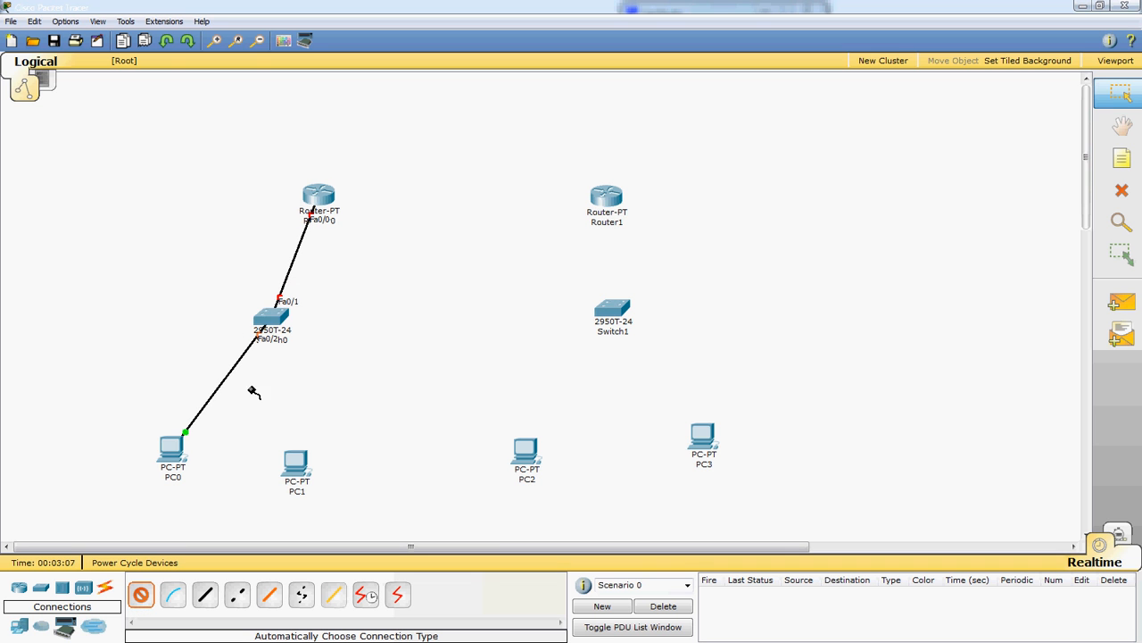
{"action": "left_click", "coordinate": [272, 321]}
{"action": "left_click", "coordinate": [300, 459]}
Step: Cable Router1 to Switch1, and Switch1 to PC2 and PC3, with the automatic connection type
{"action": "left_click", "coordinate": [606, 196]}
{"action": "left_click", "coordinate": [606, 312]}
{"action": "left_click", "coordinate": [609, 312]}
{"action": "left_click", "coordinate": [525, 450]}
{"action": "left_click", "coordinate": [614, 308]}
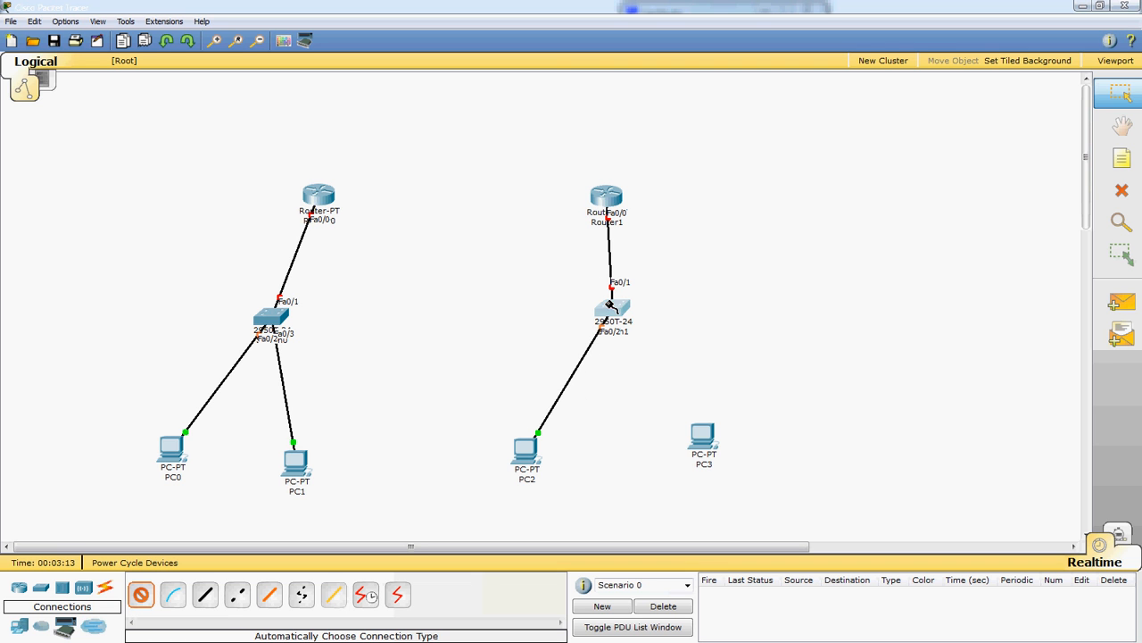
{"action": "left_click", "coordinate": [703, 435]}
Step: Link Router0 to Router1 with the automatic connection type and leave the cabling tool
{"action": "left_click", "coordinate": [323, 199]}
{"action": "left_click", "coordinate": [606, 196]}
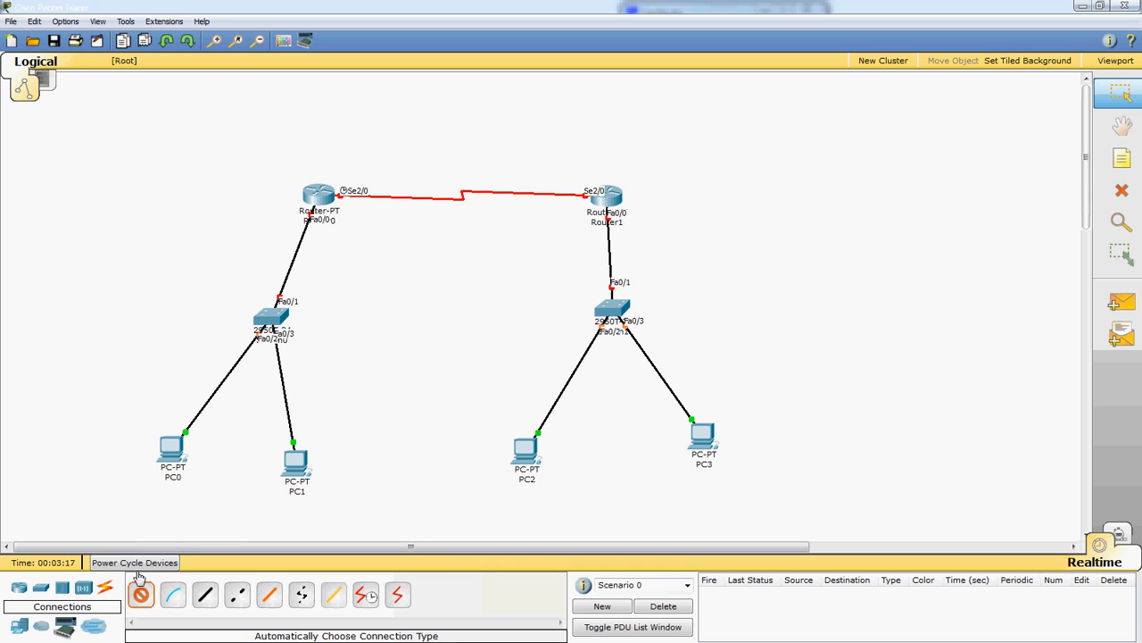
{"action": "left_click", "coordinate": [140, 593]}
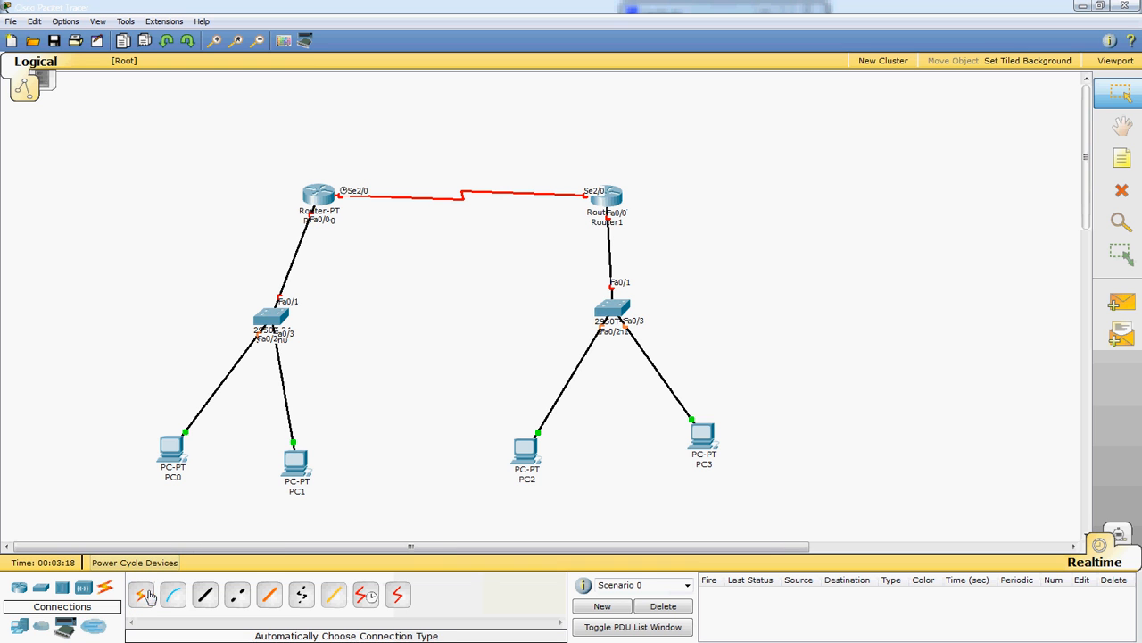
Step: Add a note reading 10.0.0.0 between PC0 and PC1
{"action": "left_click", "coordinate": [1122, 158]}
{"action": "left_click", "coordinate": [209, 480]}
{"action": "type", "text": "10.0.0."}
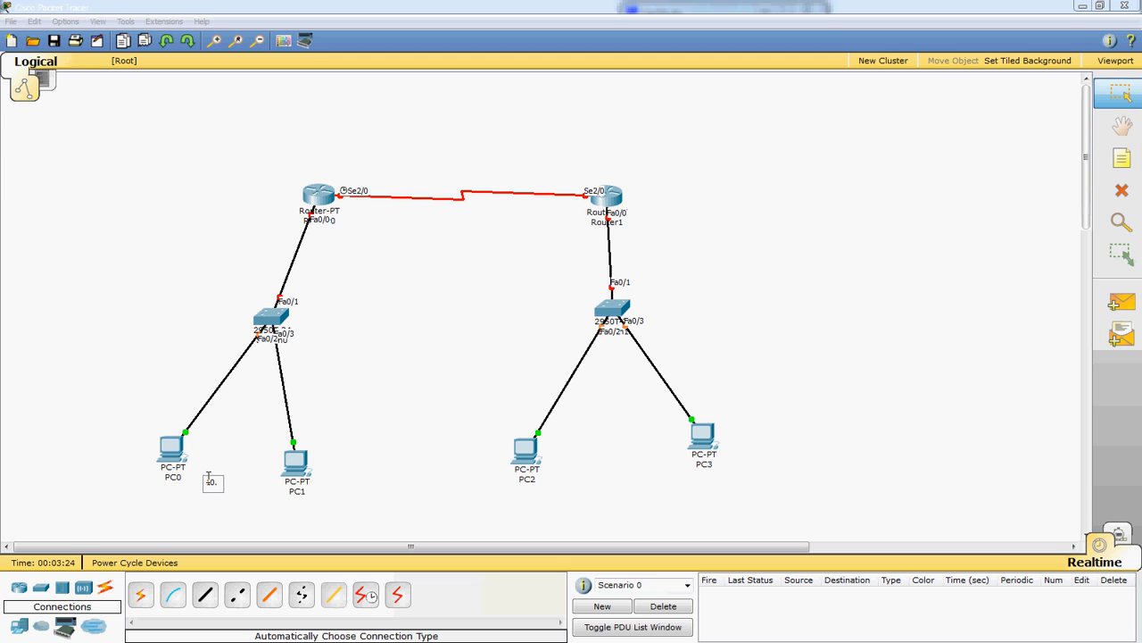
{"action": "type", "text": "0"}
{"action": "left_click", "coordinate": [591, 466]}
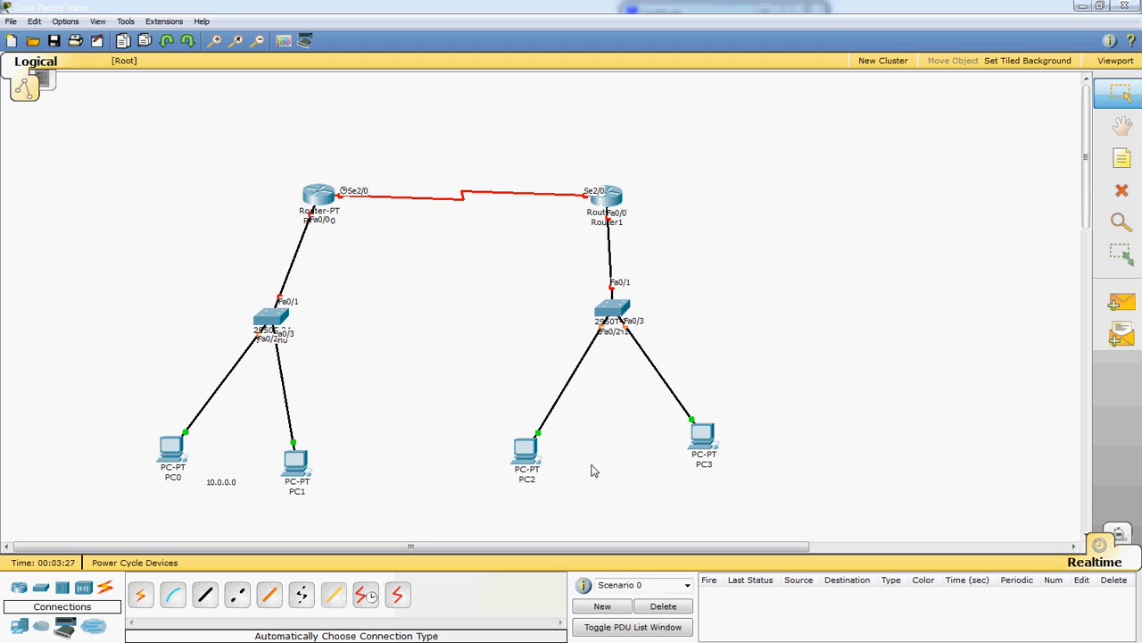
Step: Add a note reading 172.16.0.0 between PC2 and PC3
{"action": "left_click", "coordinate": [1122, 158]}
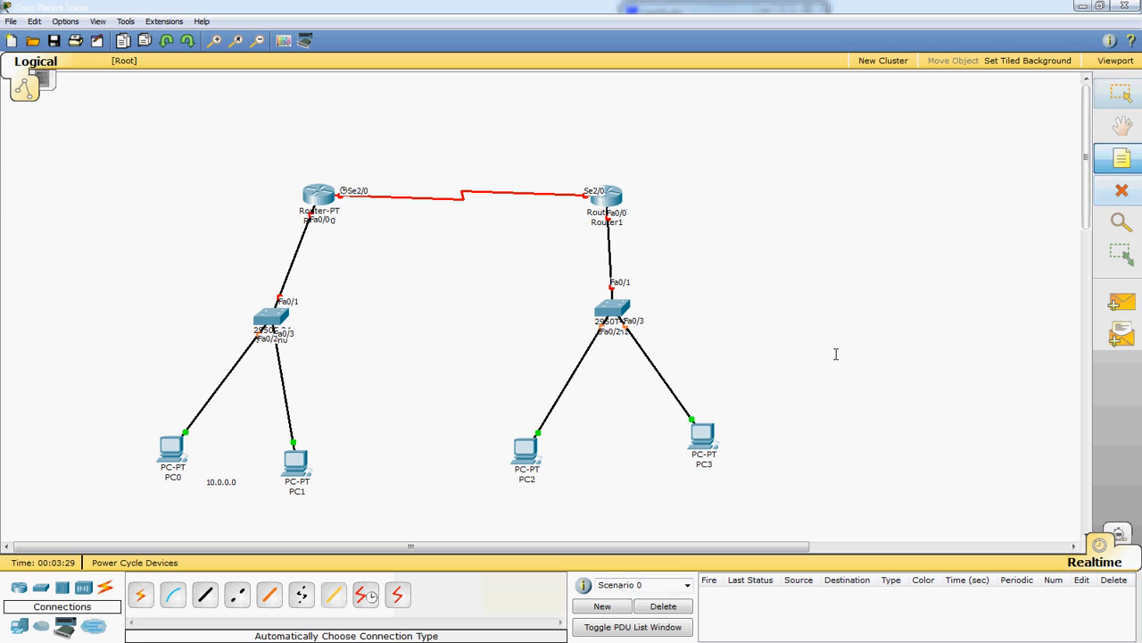
{"action": "left_click", "coordinate": [587, 460]}
{"action": "type", "text": "1"}
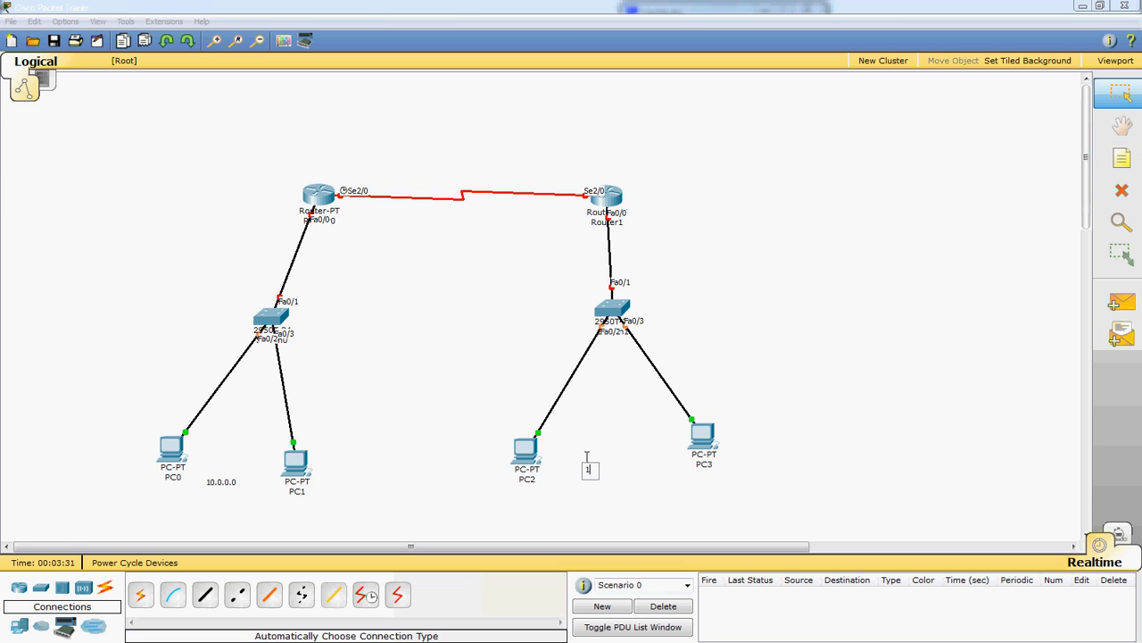
{"action": "type", "text": "72.16.0.0"}
Step: Add a note reading 211.0.0.0 above the link between the two routers
{"action": "left_click", "coordinate": [1122, 158]}
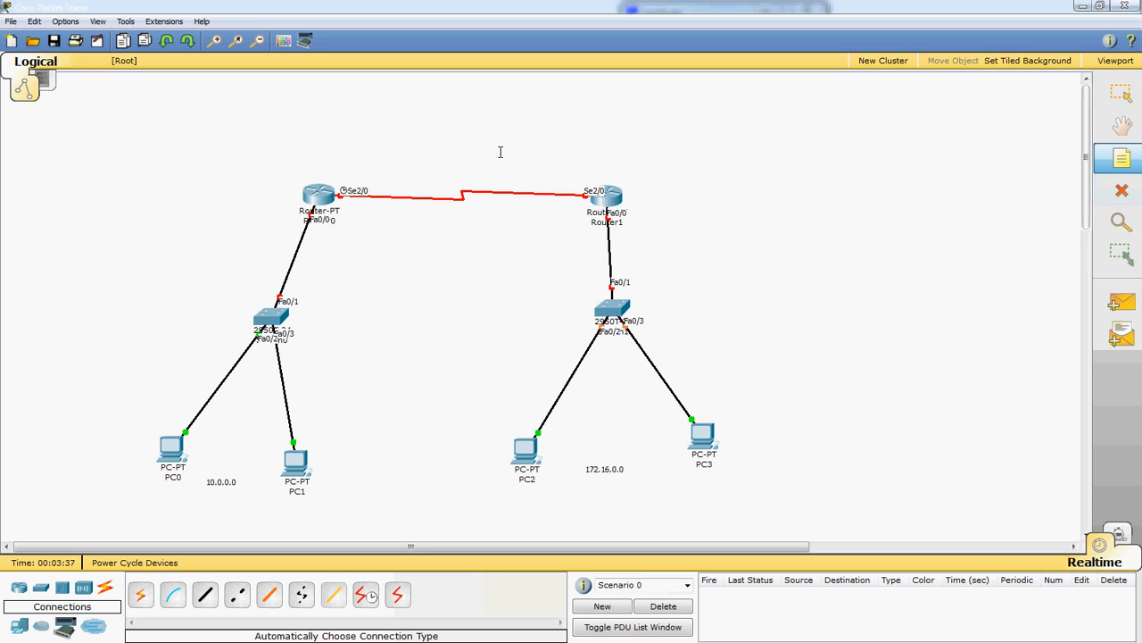
{"action": "left_click", "coordinate": [440, 164]}
{"action": "type", "text": "211"}
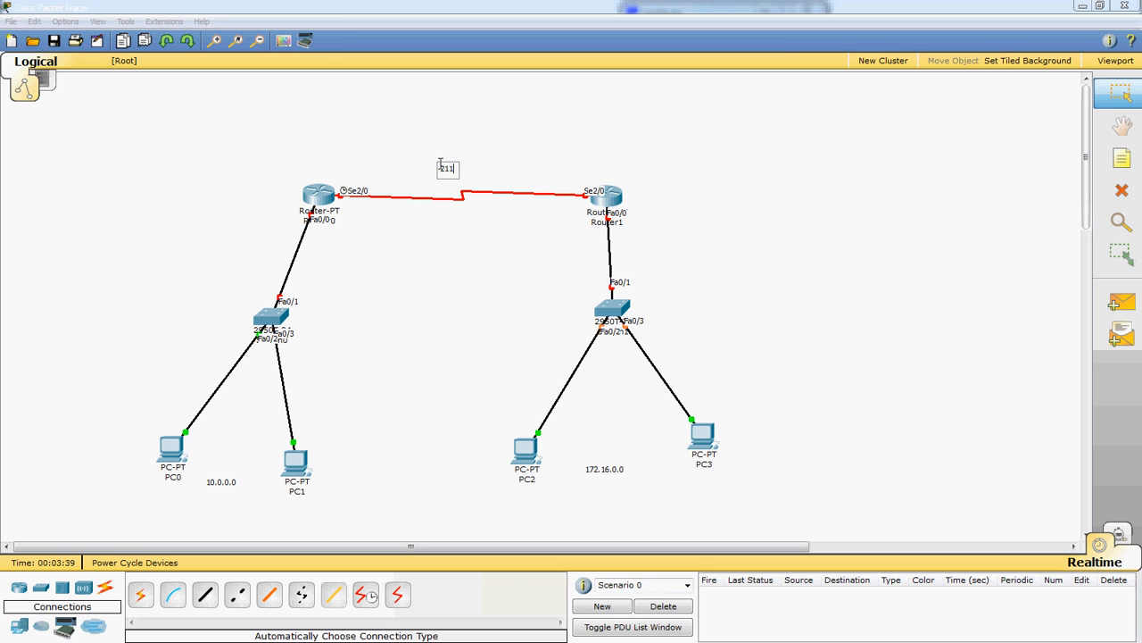
{"action": "type", "text": ".0.0.0"}
{"action": "left_click", "coordinate": [416, 244]}
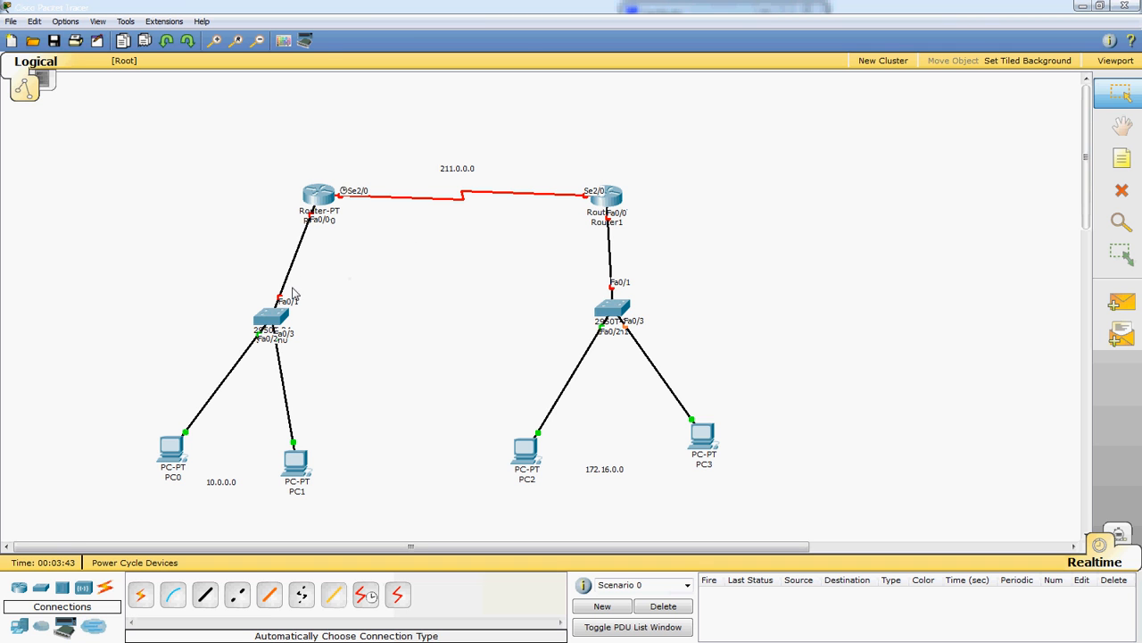
Step: Open Router0's command line, decline the initial configuration dialog and bring up the user prompt
{"action": "mouse_move", "coordinate": [317, 200]}
{"action": "left_click", "coordinate": [318, 198]}
{"action": "left_click", "coordinate": [219, 125]}
{"action": "left_click_drag", "start_coordinate": [317, 108], "coordinate": [622, 83]}
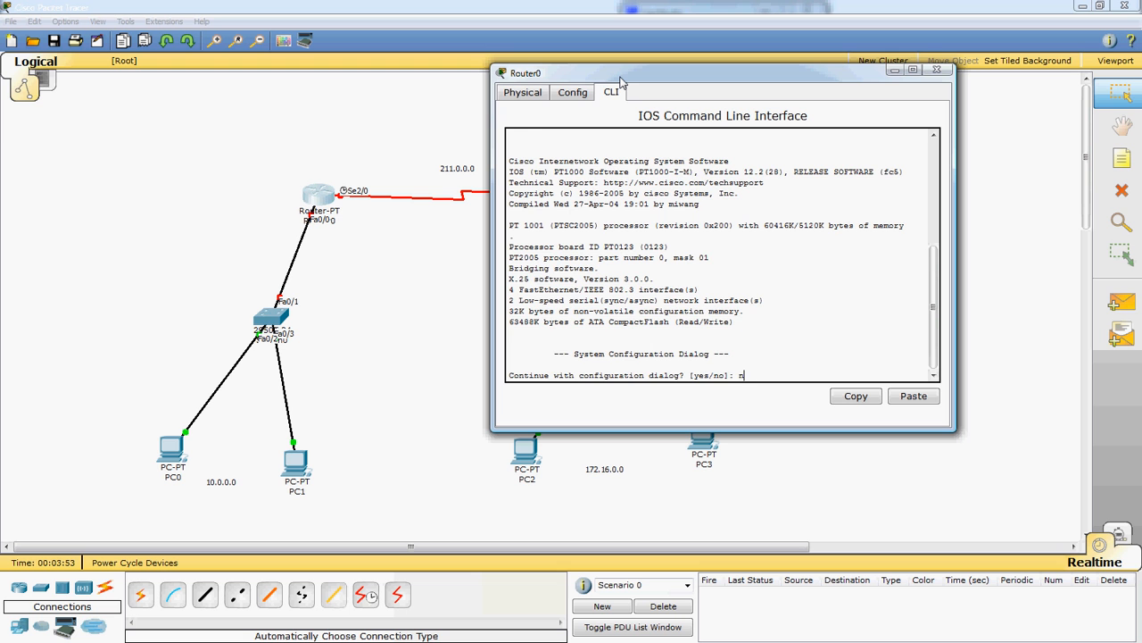
{"action": "type", "text": "n"}
{"action": "key", "text": "Return"}
{"action": "key", "text": "Return"}
{"action": "key", "text": "Return"}
{"action": "key", "text": "Return"}
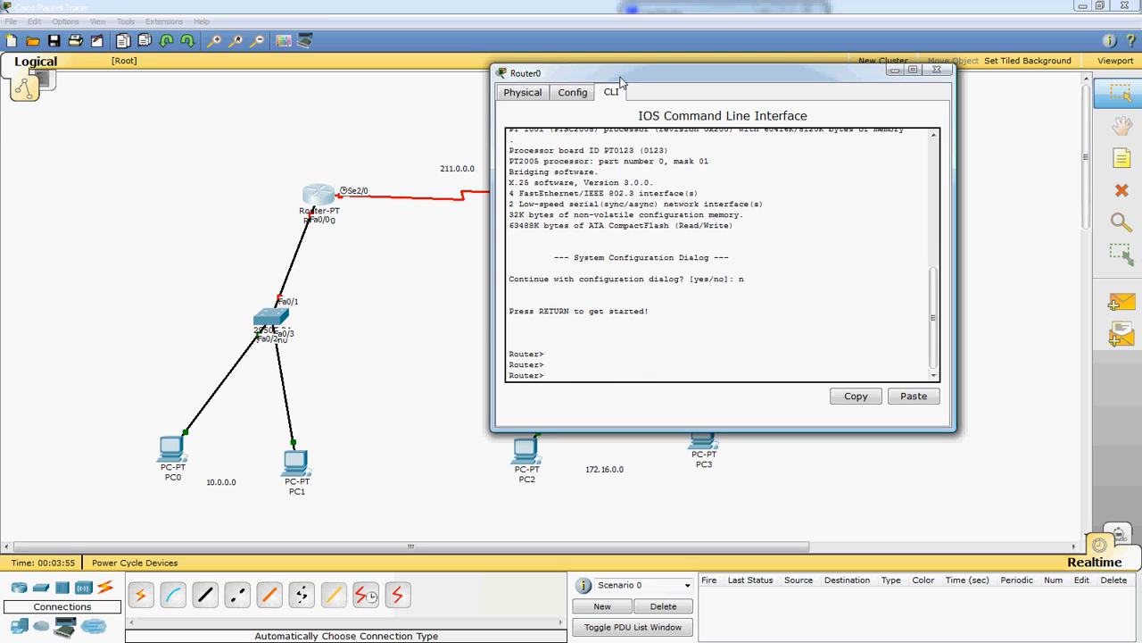
Step: Enter privileged mode on Router0 with enable, and start global configuration with conf t
{"action": "type", "text": "ean"}
{"action": "key", "text": "BackSpace"}
{"action": "key", "text": "BackSpace"}
{"action": "type", "text": "m"}
{"action": "key", "text": "BackSpace"}
{"action": "key", "text": "BackSpace"}
{"action": "type", "text": "nable"}
{"action": "key", "text": "Return"}
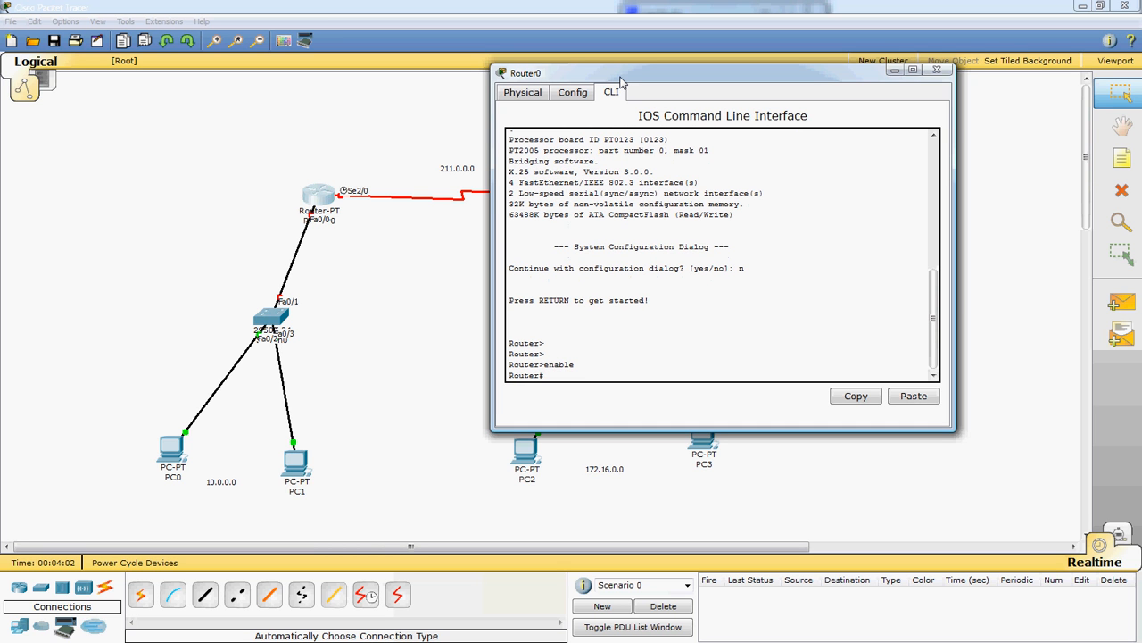
{"action": "type", "text": "conf t"}
{"action": "key", "text": "Return"}
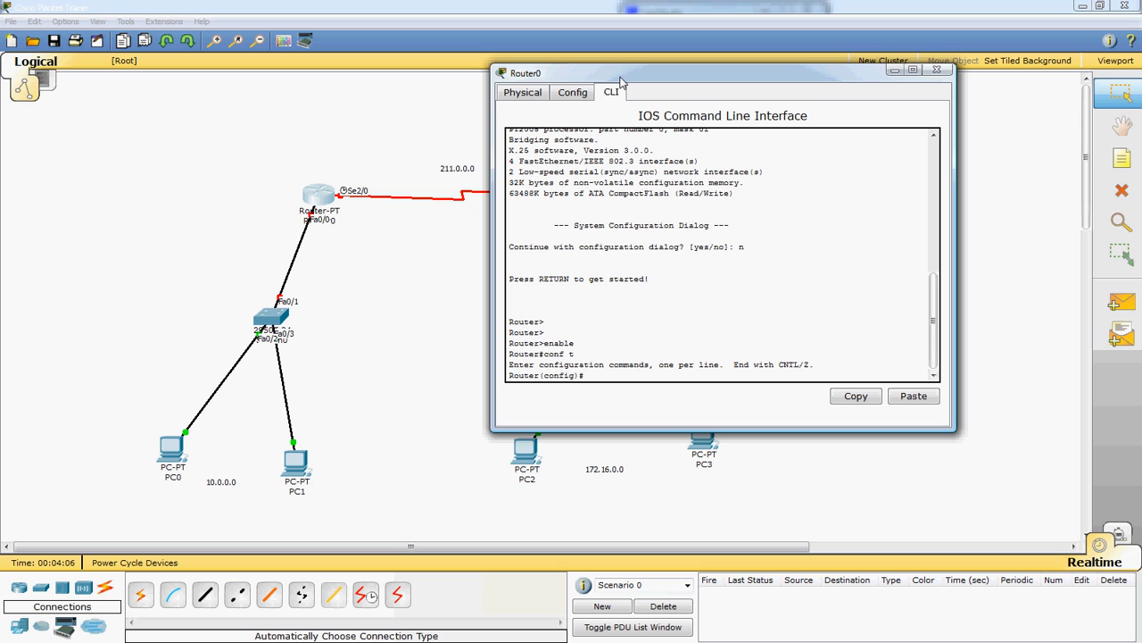
Step: Assign IP address 10.0.0.1 with mask 255.0.0.0 to Router0's interface f0/0 and enable it with no shut
{"action": "type", "text": "int f0/0"}
{"action": "key", "text": "Return"}
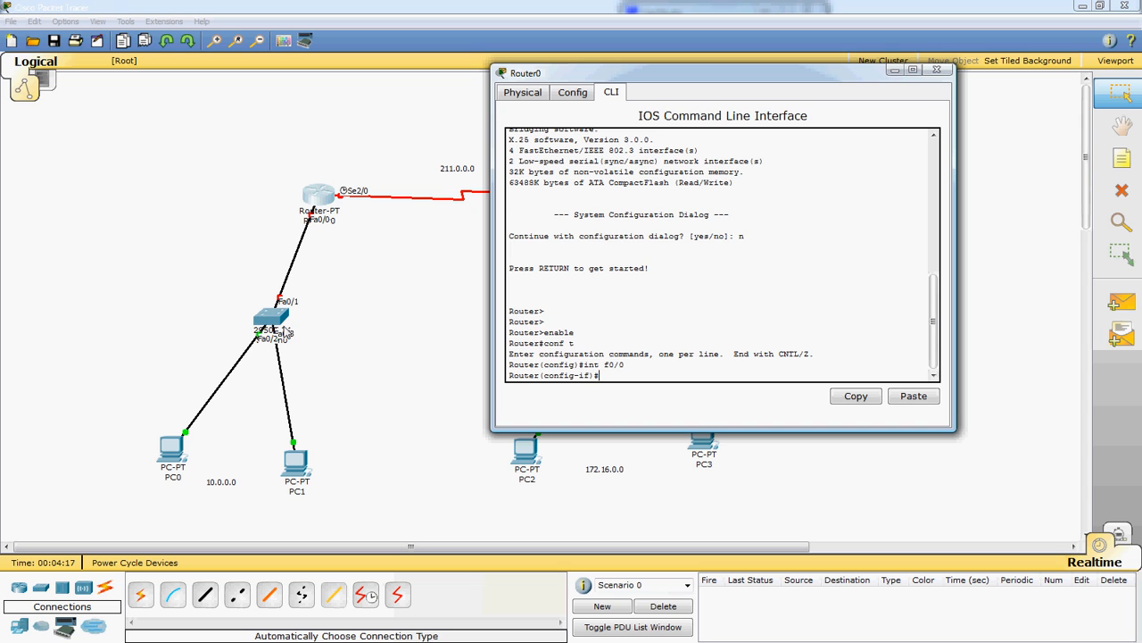
{"action": "type", "text": "ip address 10.0."}
{"action": "type", "text": "0.1 255.0.0.0"}
{"action": "key", "text": "Return"}
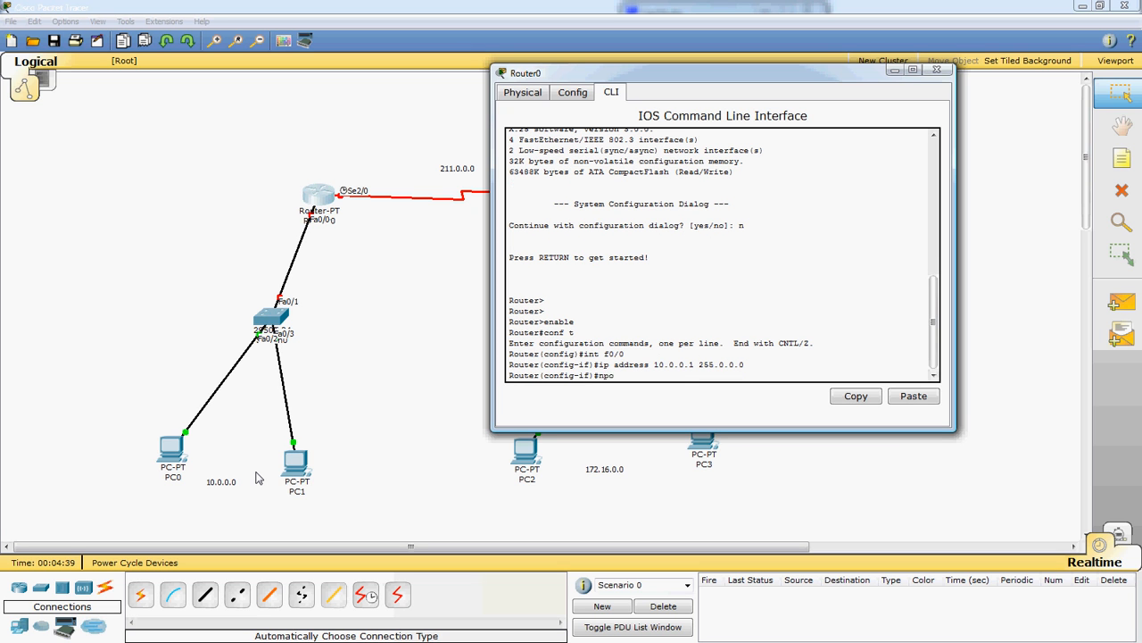
{"action": "type", "text": "no shut"}
{"action": "key", "text": "Return"}
{"action": "key", "text": "Return"}
{"action": "key", "text": "Return"}
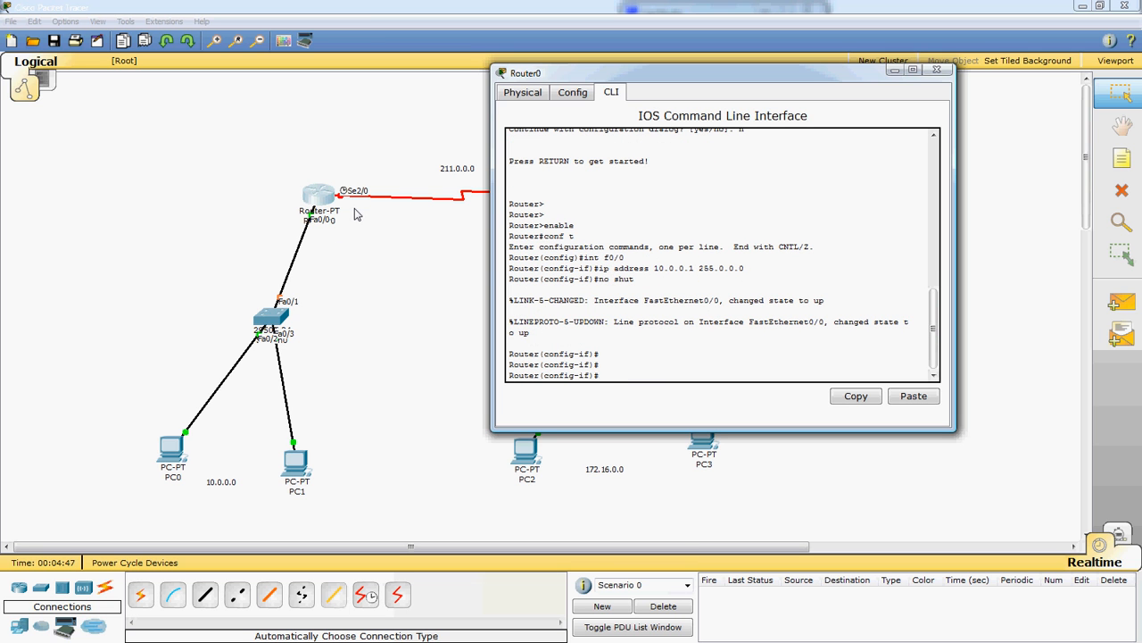
Step: Assign IP address 211.0.0.1 with mask 255.255.255.0 to Router0's serial interface s2/0
{"action": "type", "text": "int s2/0"}
{"action": "key", "text": "Return"}
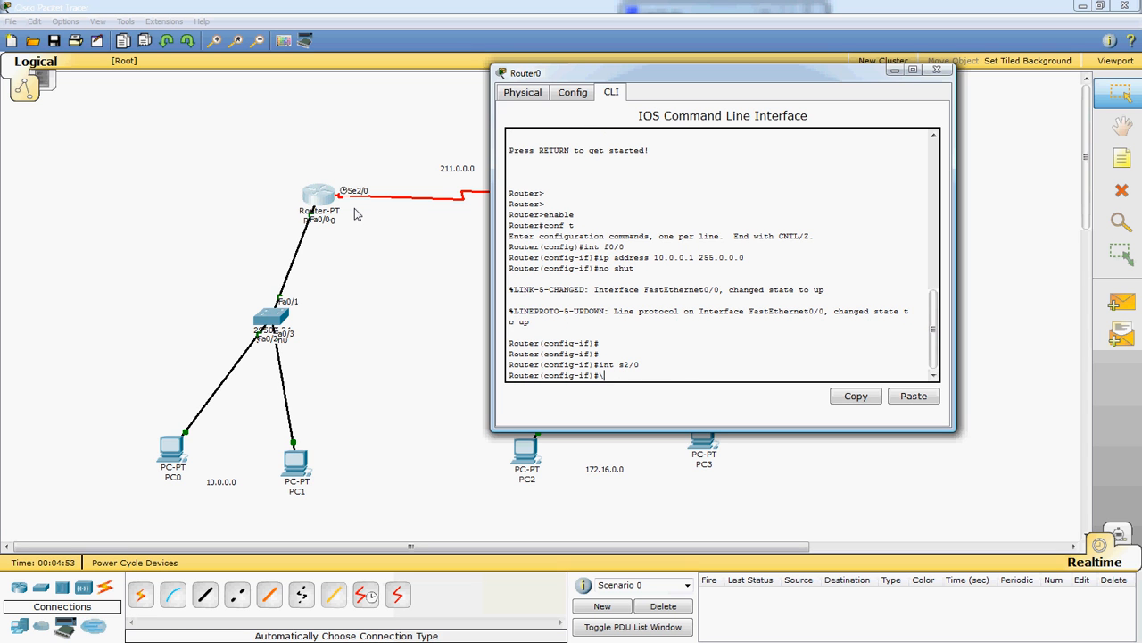
{"action": "type", "text": "ip add 211.0.0.1 255.255.0.0"}
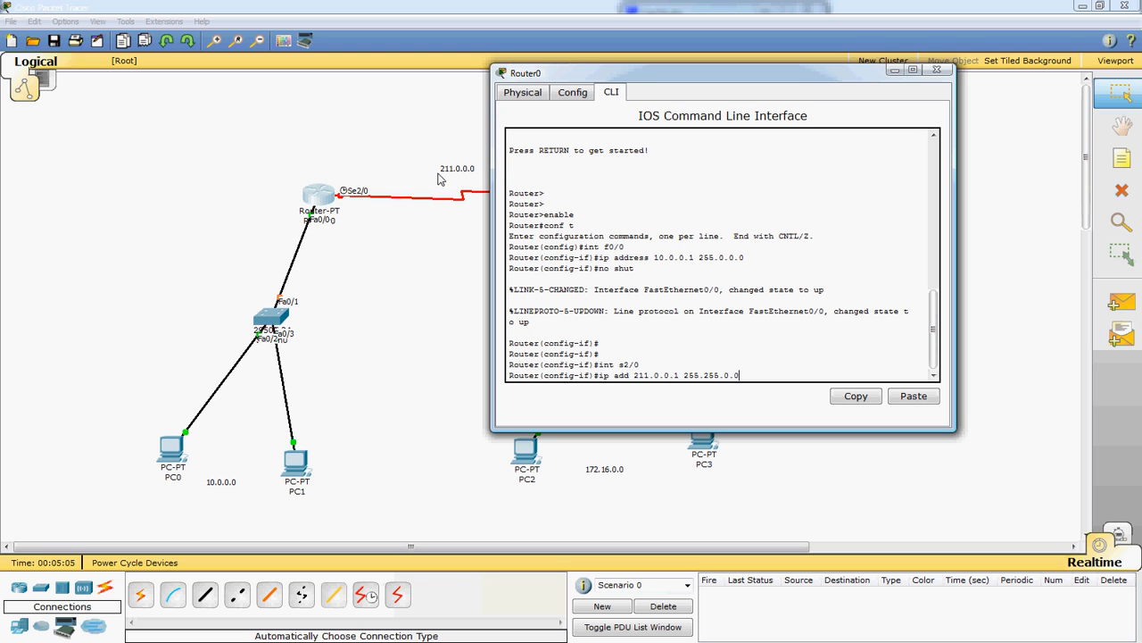
{"action": "key", "text": "BackSpace"}
{"action": "key", "text": "BackSpace"}
{"action": "type", "text": "255.0"}
{"action": "key", "text": "Return"}
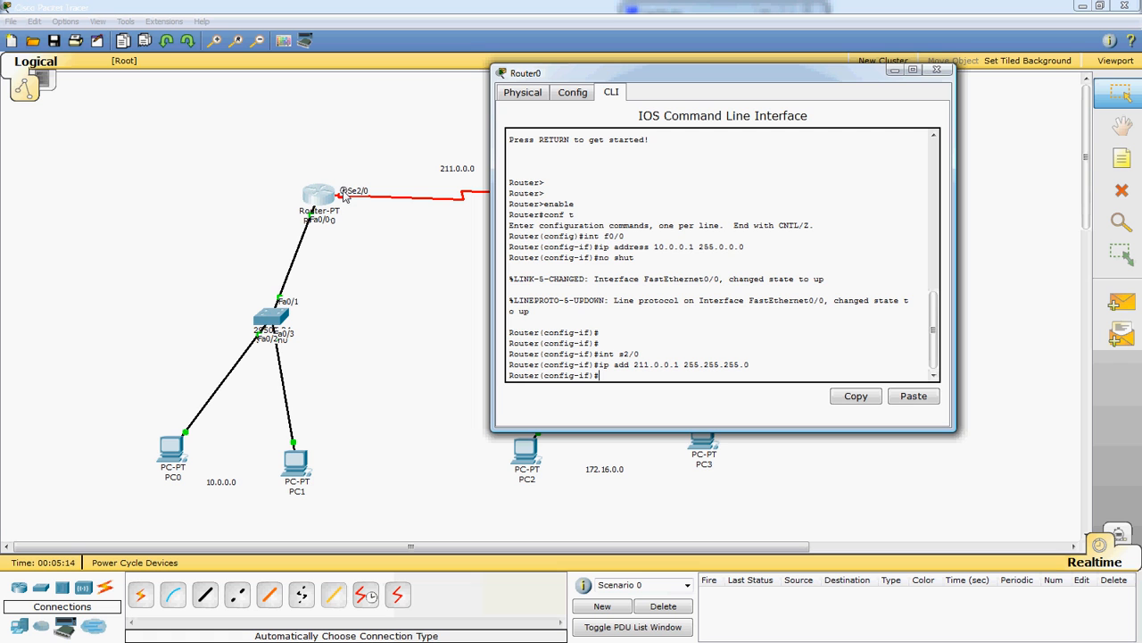
Step: Set clock rate 64000 on Router0's s2/0, enable the interface with no shut and close the router's window
{"action": "type", "text": "clock rate 64000"}
{"action": "key", "text": "Return"}
{"action": "type", "text": "no shut"}
{"action": "key", "text": "Return"}
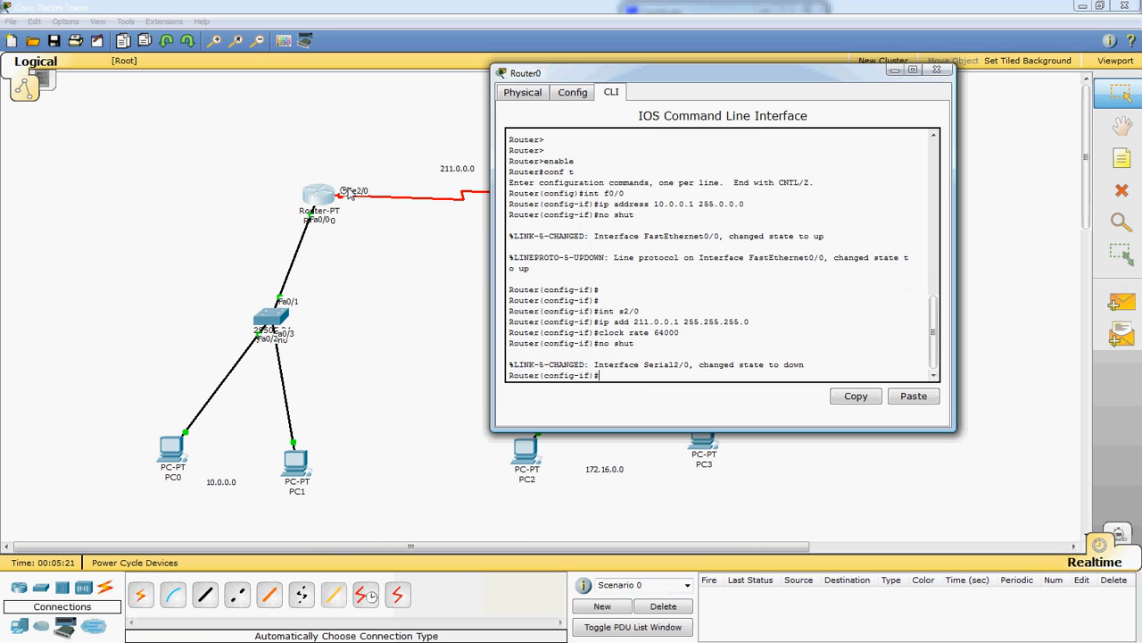
{"action": "left_click", "coordinate": [936, 70]}
Step: Open Router1's command line, decline the initial configuration dialog and bring up the user prompt
{"action": "left_click", "coordinate": [606, 194]}
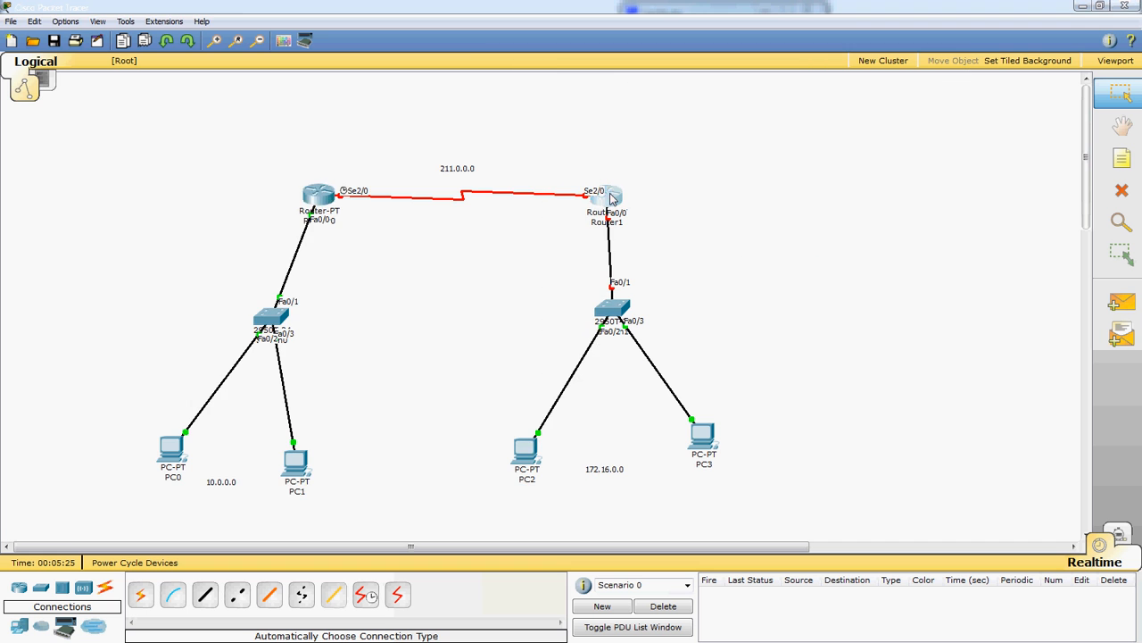
{"action": "left_click_drag", "start_coordinate": [443, 131], "coordinate": [361, 96]}
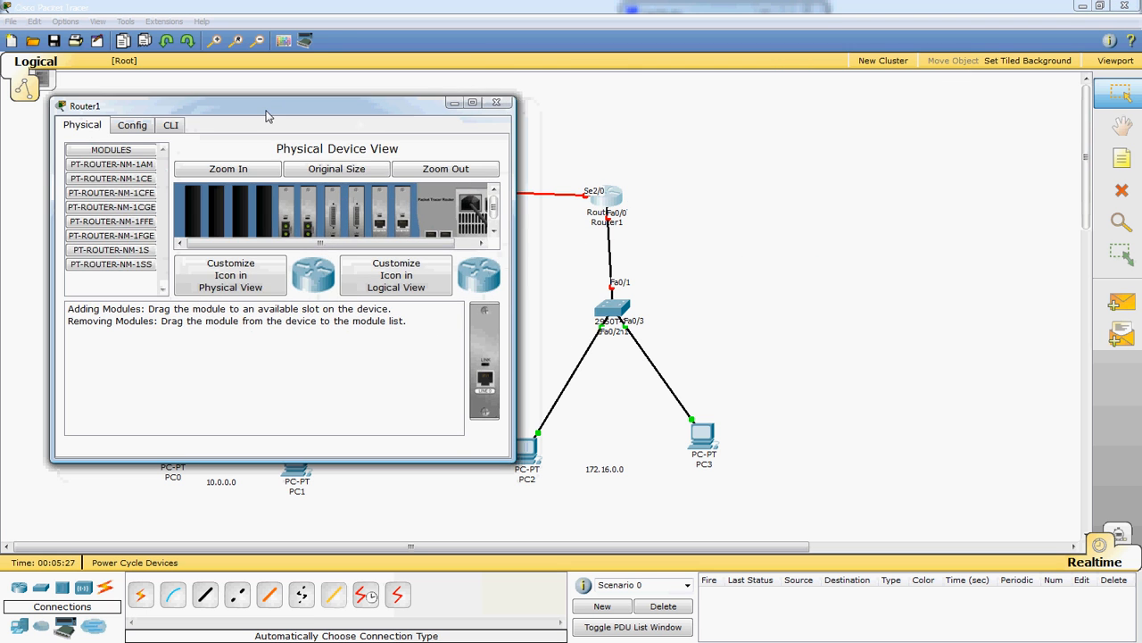
{"action": "left_click", "coordinate": [169, 125]}
{"action": "type", "text": "n"}
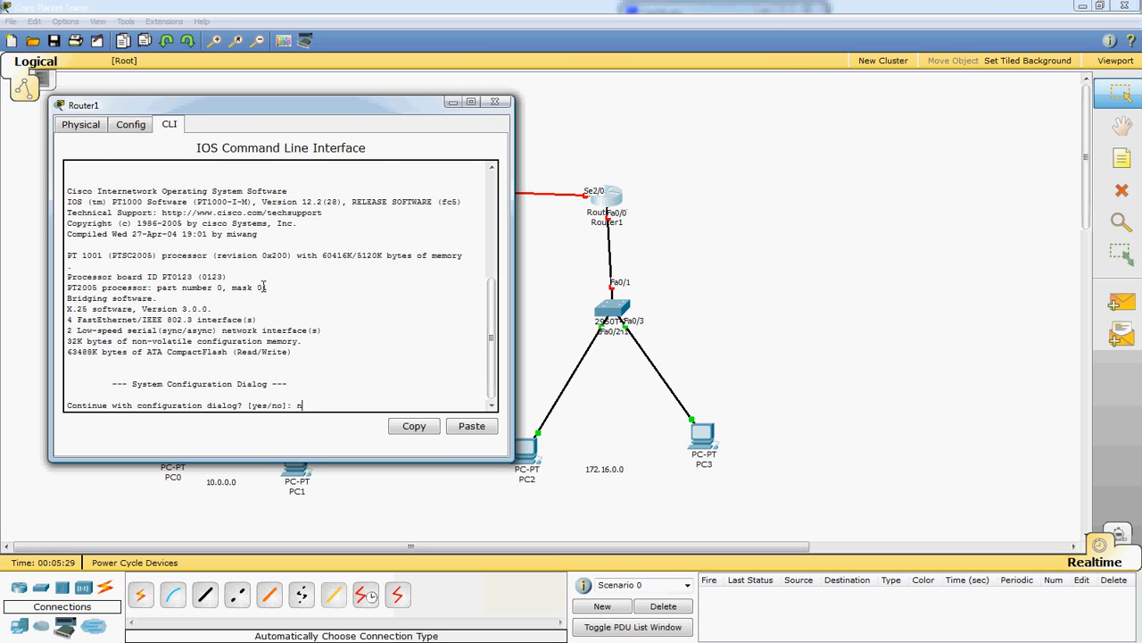
{"action": "key", "text": "Return"}
{"action": "key", "text": "Return"}
{"action": "key", "text": "Return"}
Step: Enter privileged mode on Router1 with enable, and start global configuration with conf t
{"action": "type", "text": "enable"}
{"action": "key", "text": "Return"}
{"action": "type", "text": "conf"}
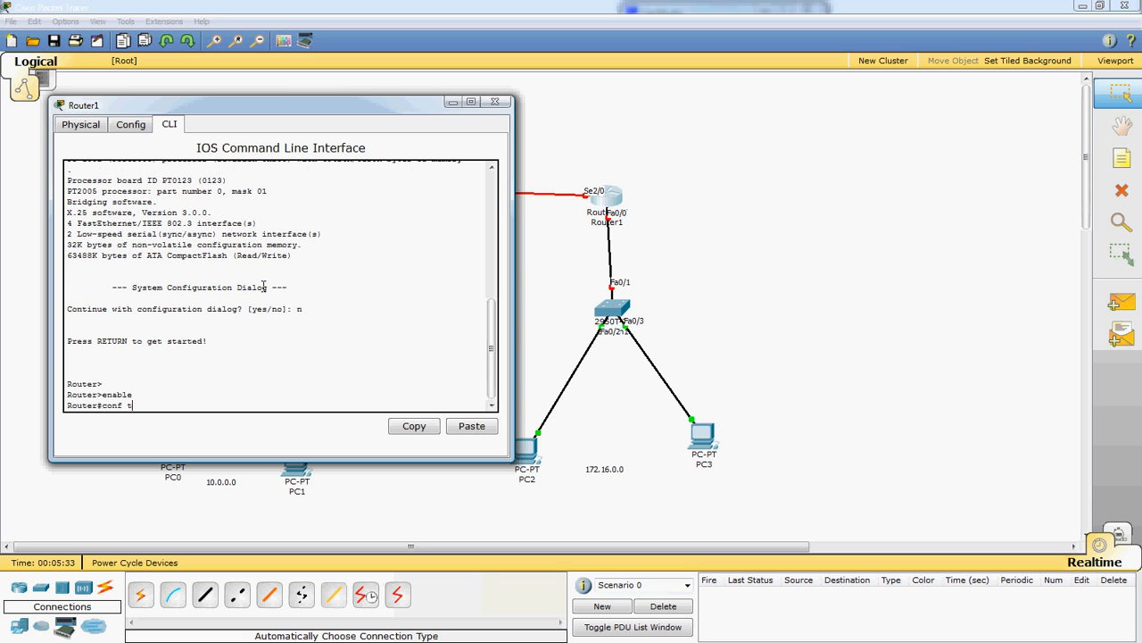
{"action": "type", "text": " t"}
{"action": "key", "text": "Return"}
Step: Assign IP address 172.16.0.1 with mask 255.255.0.0 to Router1's f0/0 interface and enable it with no shut
{"action": "type", "text": "int "}
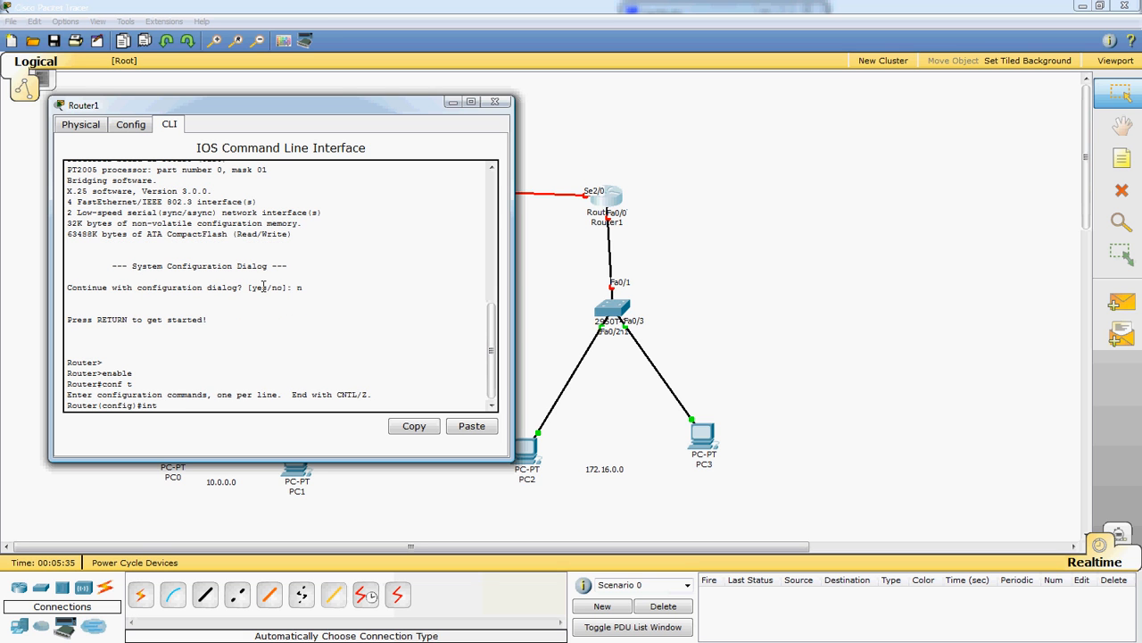
{"action": "type", "text": "f0/0"}
{"action": "key", "text": "Return"}
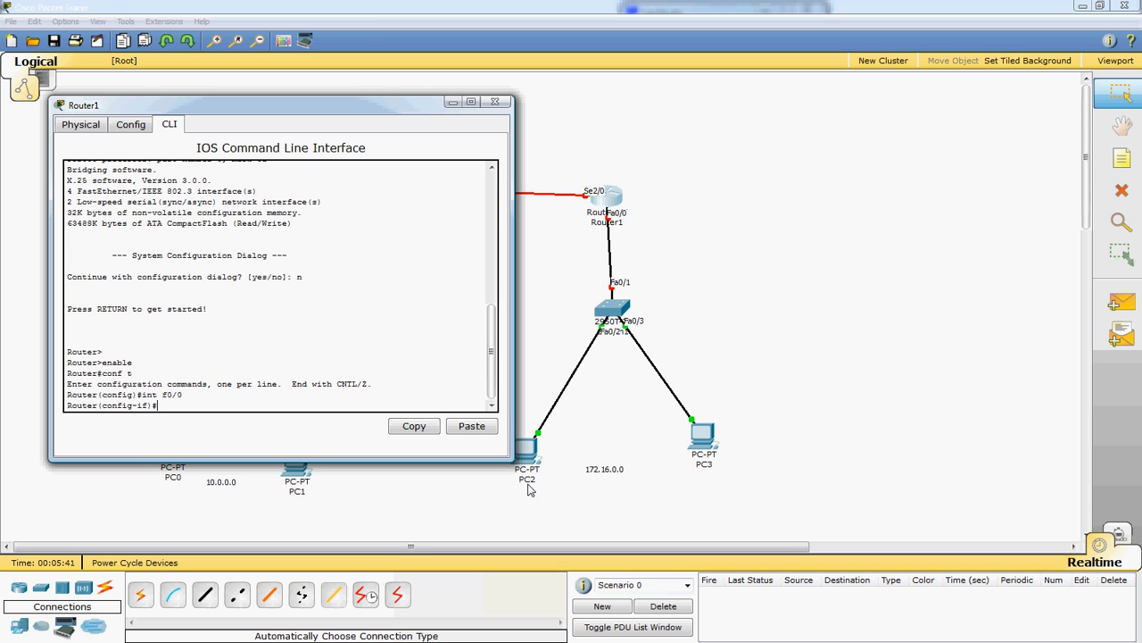
{"action": "type", "text": "ip address"}
{"action": "type", "text": "172.16.0.1 255.255.0.0"}
{"action": "key", "text": "Return"}
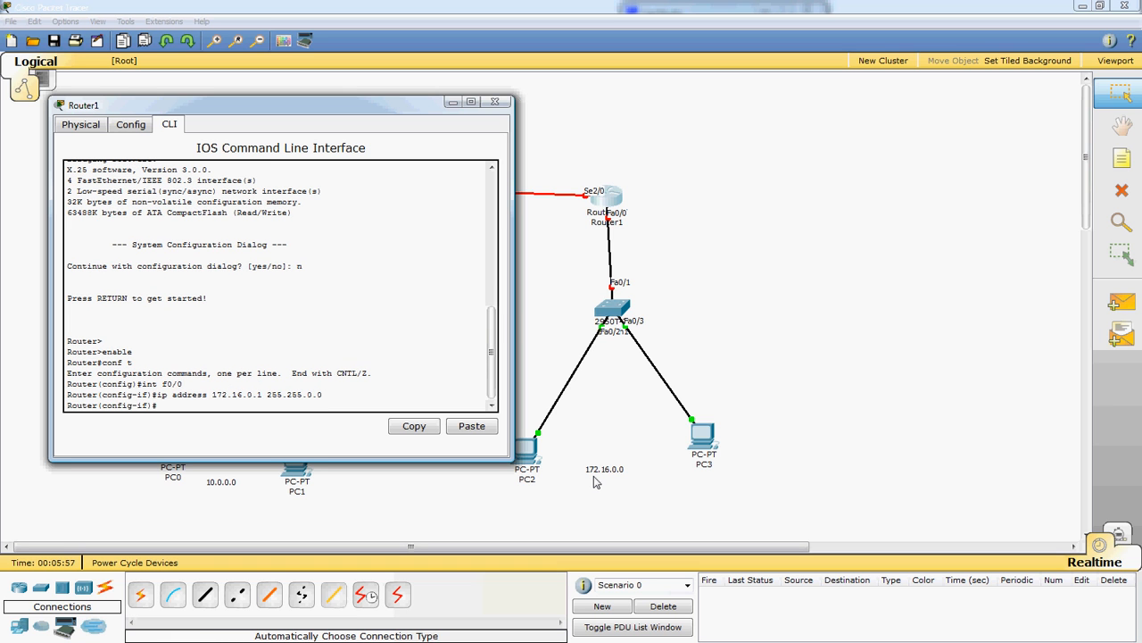
{"action": "type", "text": "no shut"}
{"action": "key", "text": "Return"}
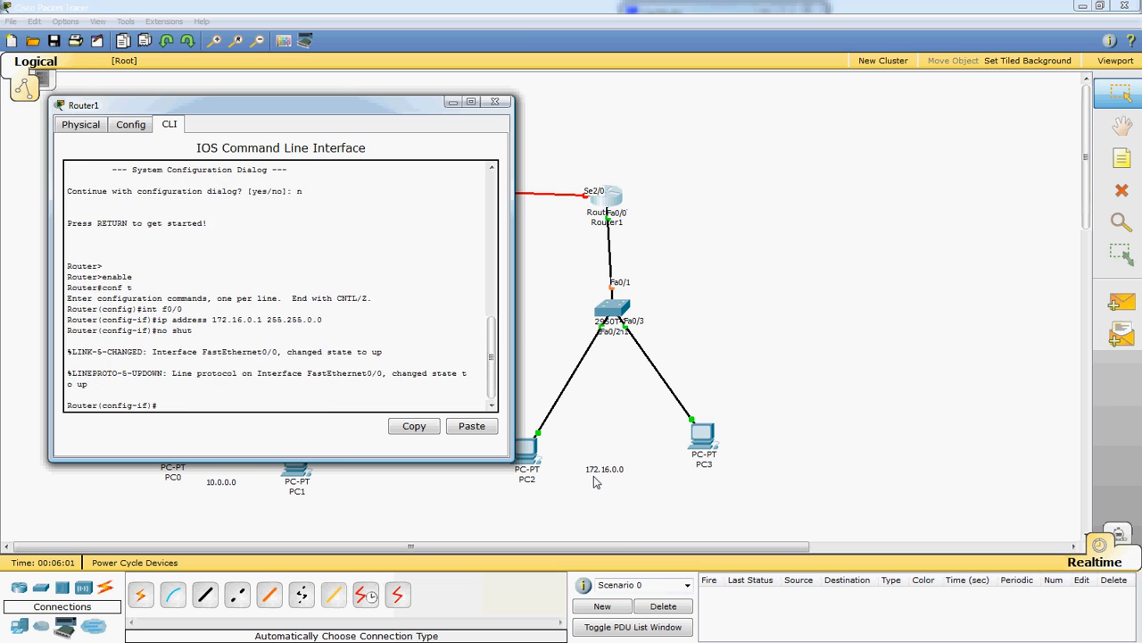
Step: Assign 211.0.0.2 with mask 255.255.255.0 to Router1's s2/0 interface, enable it with no shut and close the router's window
{"action": "type", "text": "int s2/0"}
{"action": "key", "text": "Return"}
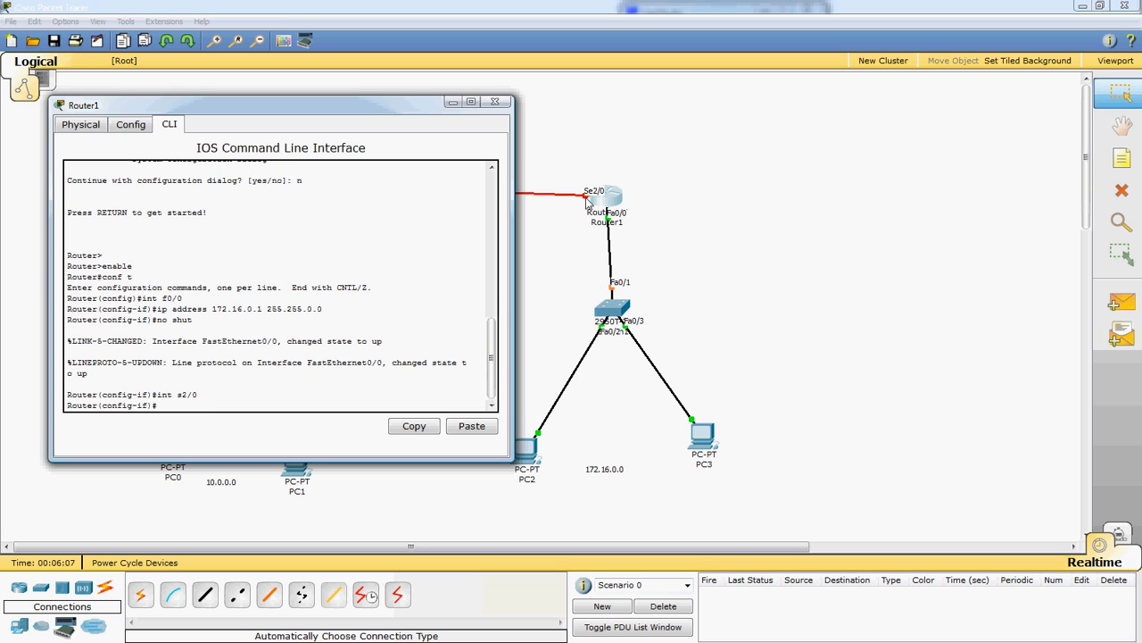
{"action": "type", "text": "ip address"}
{"action": "left_click_drag", "start_coordinate": [359, 107], "coordinate": [379, 247]}
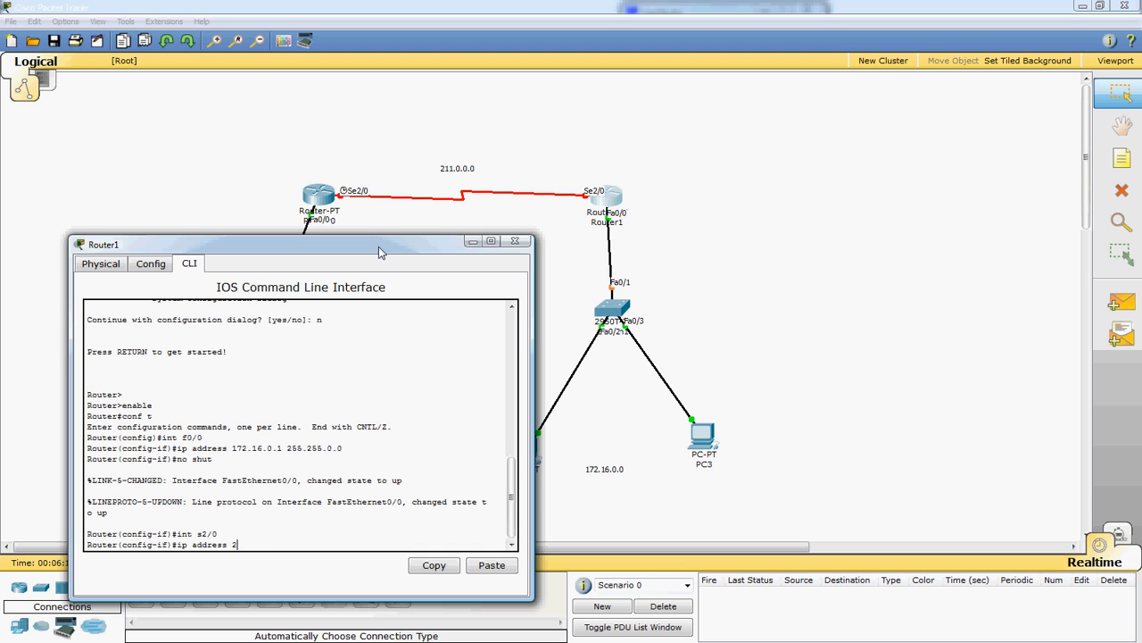
{"action": "type", "text": "211.0.0.2 255.255.255.0"}
{"action": "key", "text": "Return"}
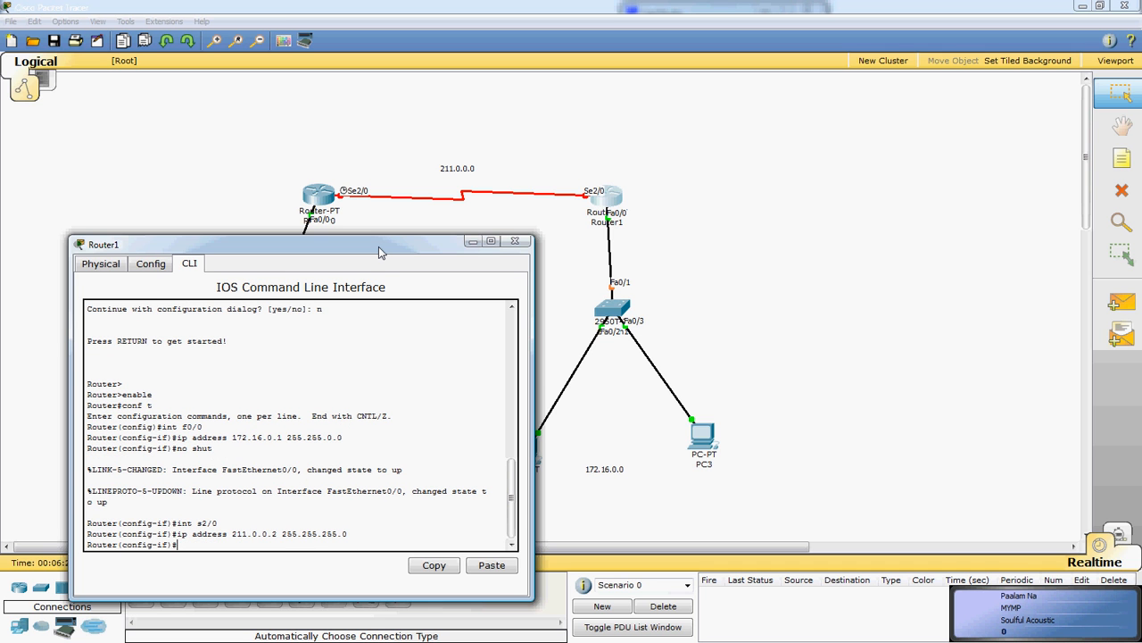
{"action": "type", "text": "no shut"}
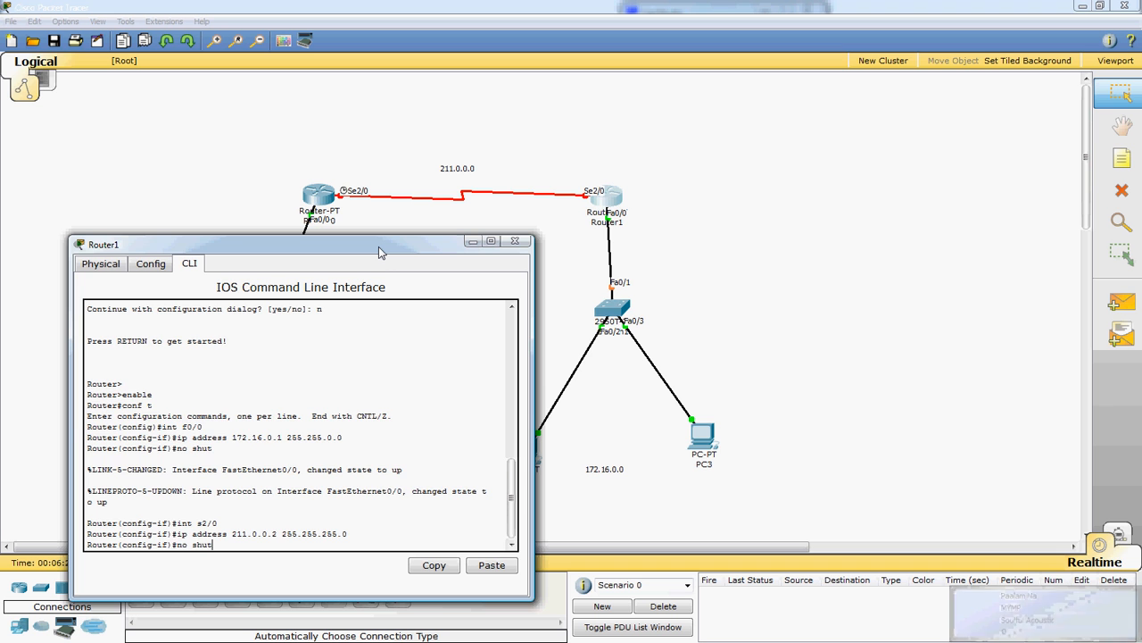
{"action": "key", "text": "Return"}
{"action": "left_click", "coordinate": [515, 241]}
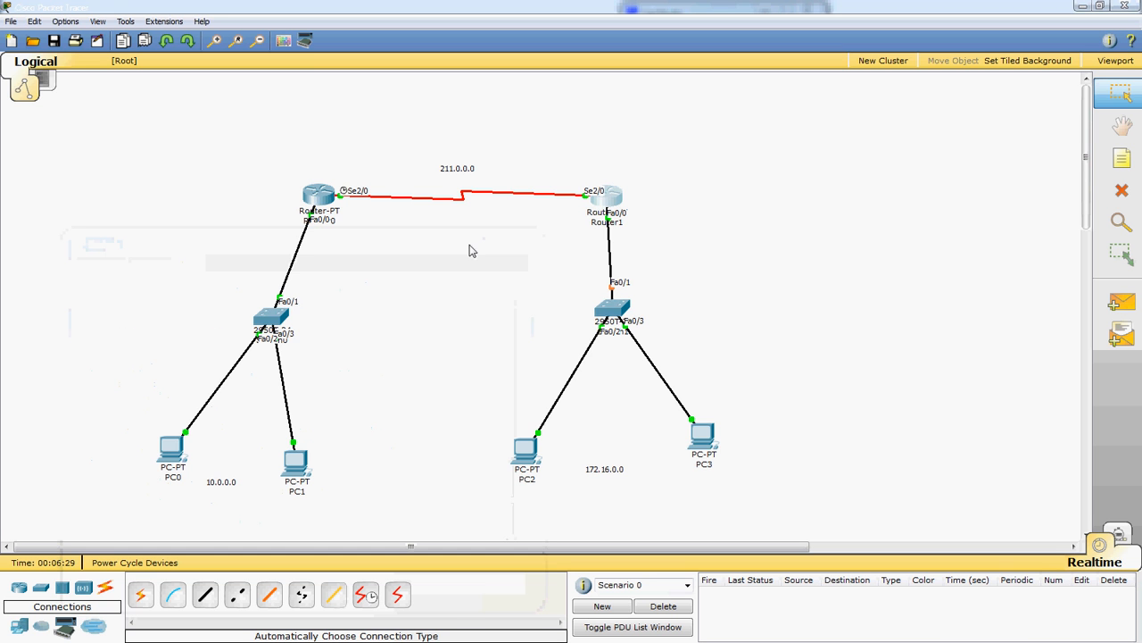
Step: Open PC0's IP configuration with its window moved clear of the left-hand network
{"action": "left_click", "coordinate": [172, 451]}
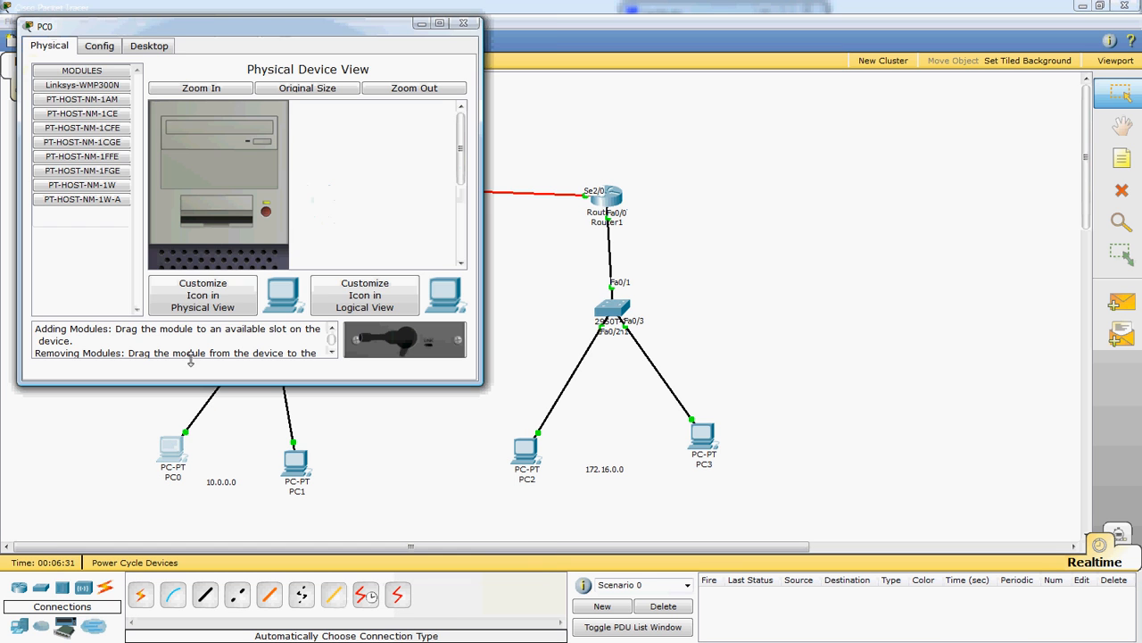
{"action": "left_click_drag", "start_coordinate": [184, 31], "coordinate": [626, 76]}
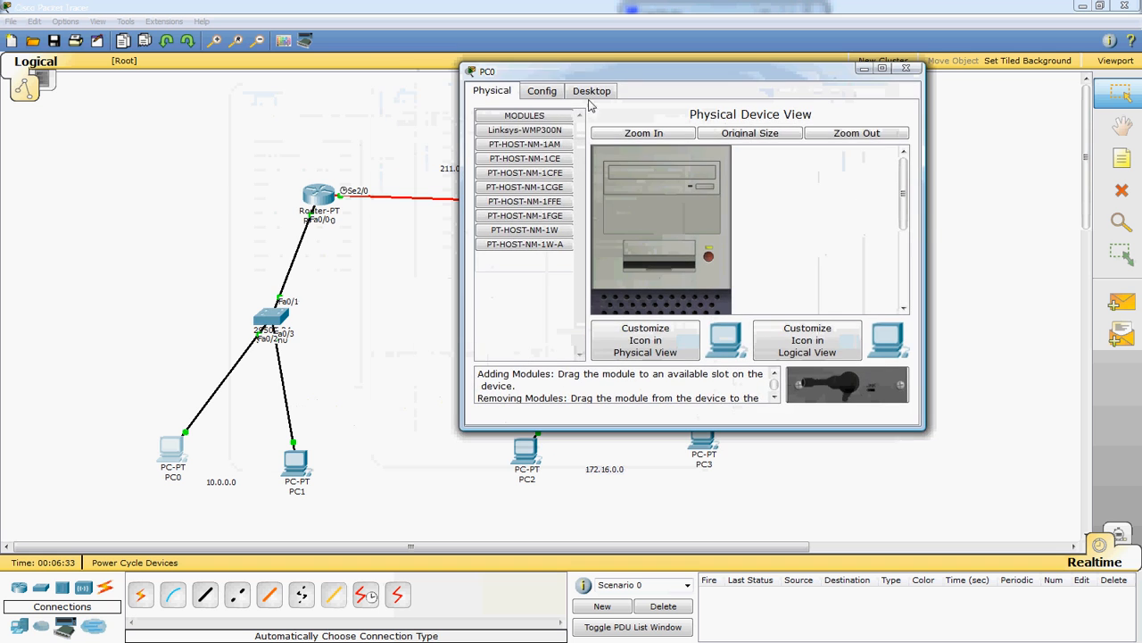
{"action": "left_click", "coordinate": [592, 91]}
{"action": "left_click", "coordinate": [526, 156]}
{"action": "left_click", "coordinate": [632, 231]}
{"action": "type", "text": "10.0.0.2"}
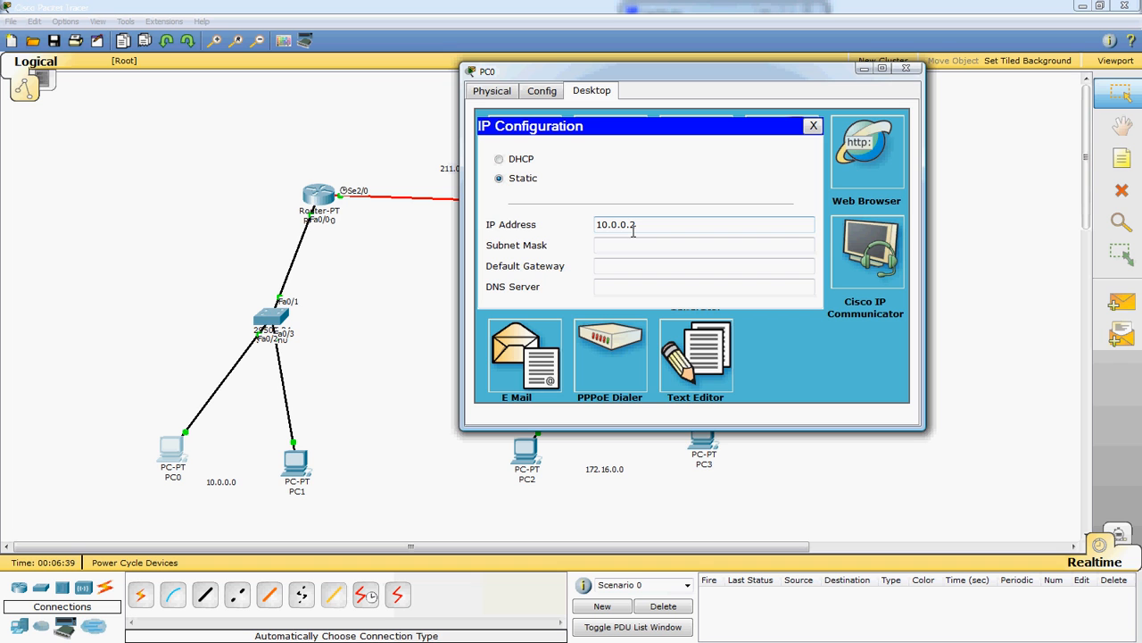
{"action": "left_click_drag", "start_coordinate": [650, 224], "coordinate": [580, 226]}
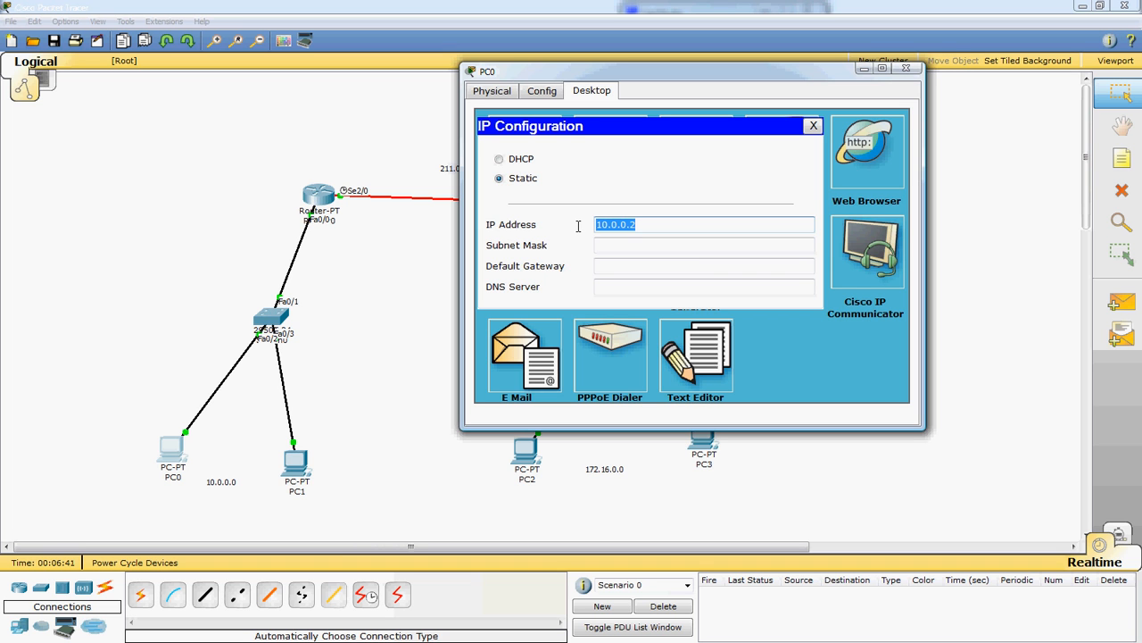
{"action": "type", "text": "172.16.0.2"}
{"action": "left_click_drag", "start_coordinate": [656, 225], "coordinate": [564, 219]}
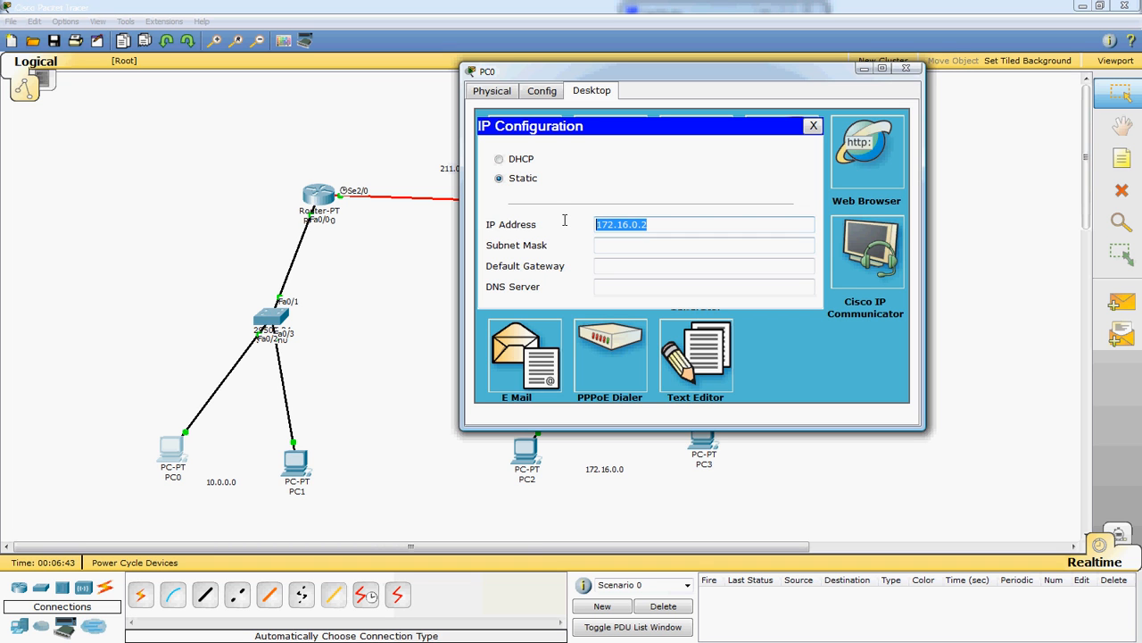
{"action": "key", "text": "BackSpace"}
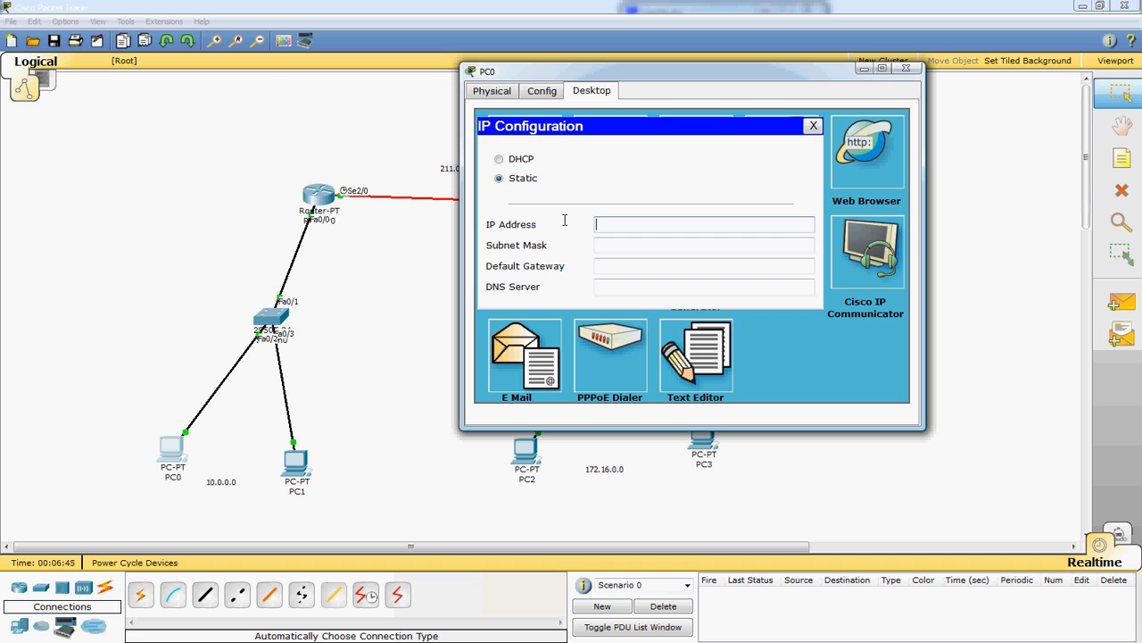
Step: Set PC0's IP address to 10.0.0.2, subnet mask 255.0.0.0 and default gateway 10.0.0.1, and close its window
{"action": "type", "text": "10.0.0.2"}
{"action": "left_click_drag", "start_coordinate": [652, 224], "coordinate": [559, 224]}
{"action": "key", "text": "ctrl+c"}
{"action": "key", "text": "Tab"}
{"action": "left_click", "coordinate": [634, 264]}
{"action": "key", "text": "ctrl+v"}
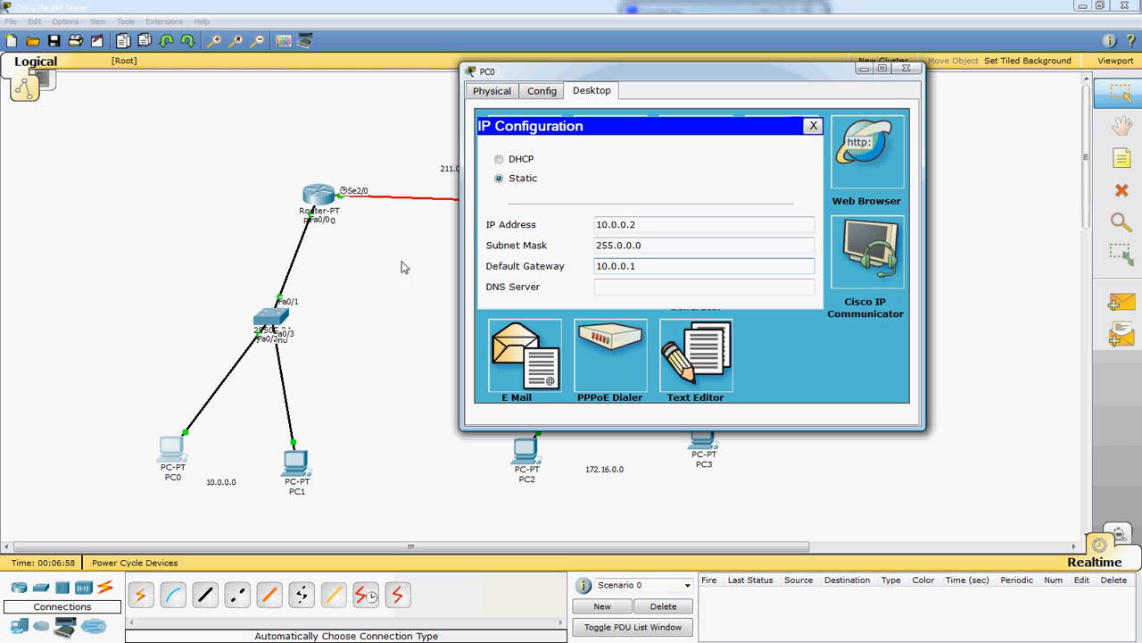
{"action": "left_click", "coordinate": [905, 69]}
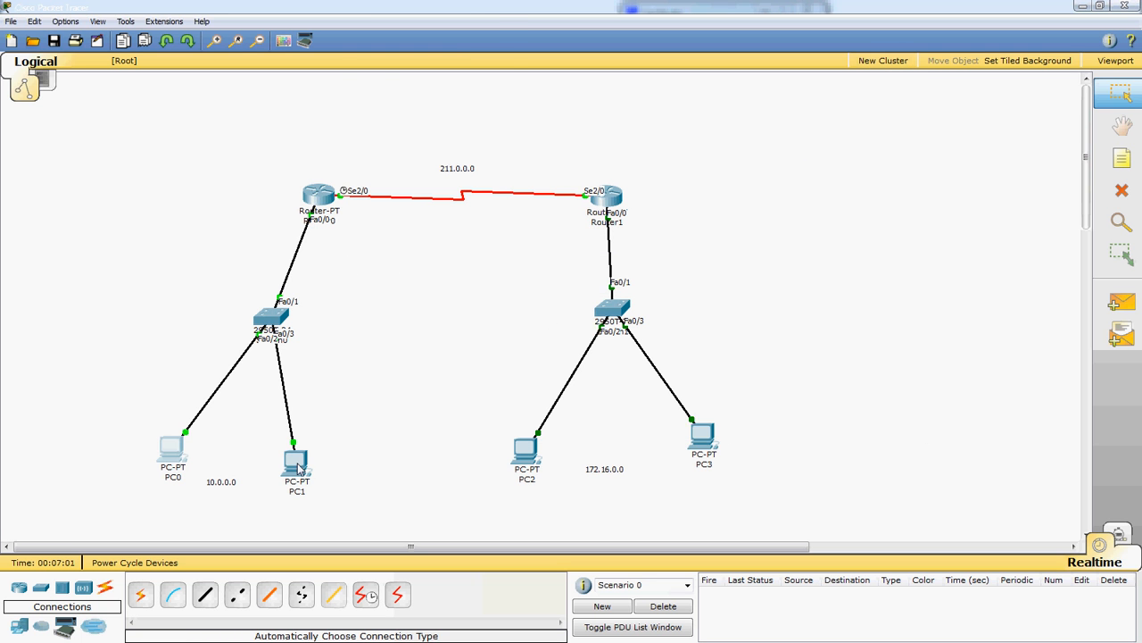
Step: Open PC1's IP configuration and set its static IP address to 10.0.0.3
{"action": "left_click", "coordinate": [298, 464]}
{"action": "left_click", "coordinate": [181, 65]}
{"action": "left_click_drag", "start_coordinate": [284, 43], "coordinate": [775, 94]}
{"action": "left_click", "coordinate": [609, 215]}
{"action": "left_click", "coordinate": [671, 245]}
{"action": "type", "text": "10.0.0.3"}
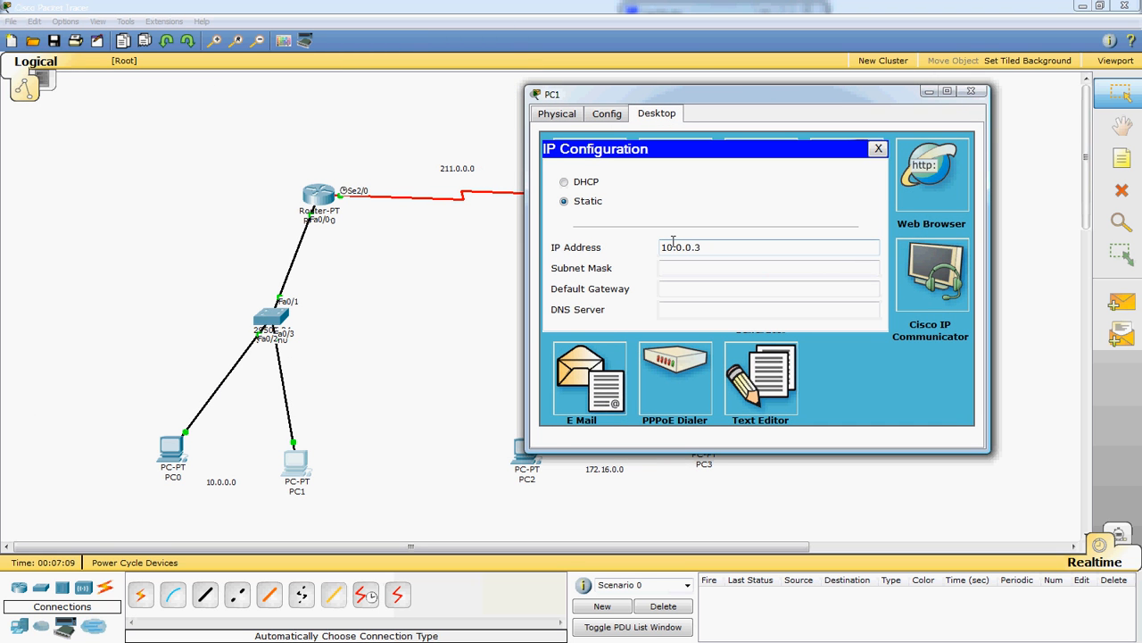
Step: Fill in PC1's subnet mask 255.0.0.0 and its default gateway on the 10.0.0.0 network, and close its window
{"action": "left_click_drag", "start_coordinate": [721, 250], "coordinate": [614, 241]}
{"action": "key", "text": "ctrl+c"}
{"action": "left_click", "coordinate": [711, 270]}
{"action": "left_click", "coordinate": [694, 290]}
{"action": "key", "text": "ctrl+v"}
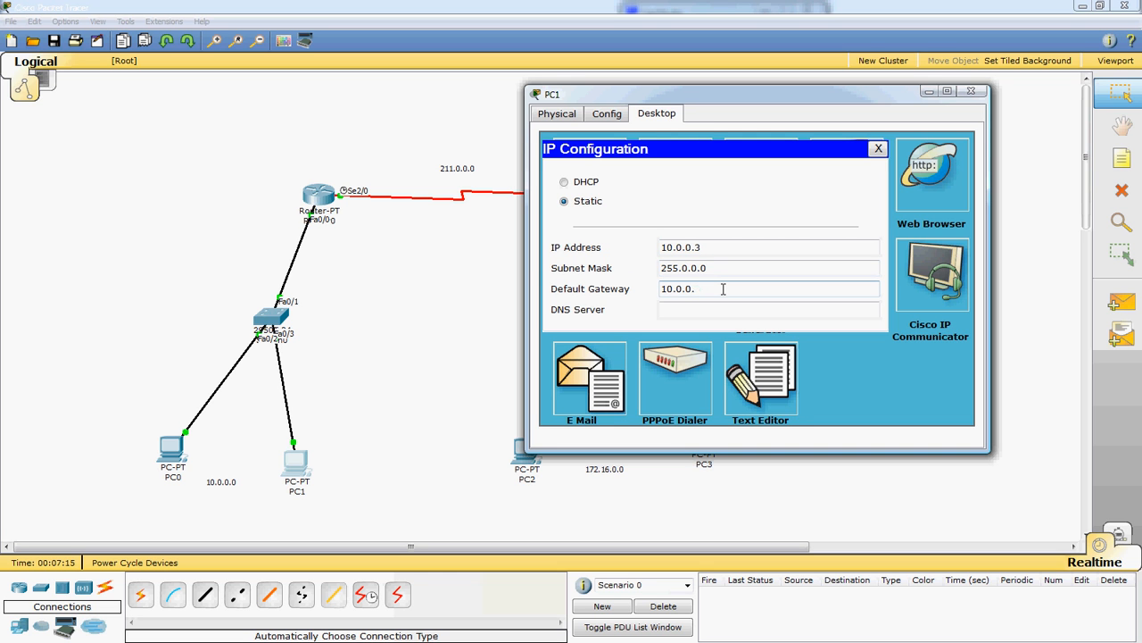
{"action": "left_click", "coordinate": [971, 91]}
Step: Open PC2's IP configuration and set its static IP address to 172.16.0.2
{"action": "left_click", "coordinate": [536, 453]}
{"action": "left_click", "coordinate": [202, 96]}
{"action": "left_click", "coordinate": [143, 175]}
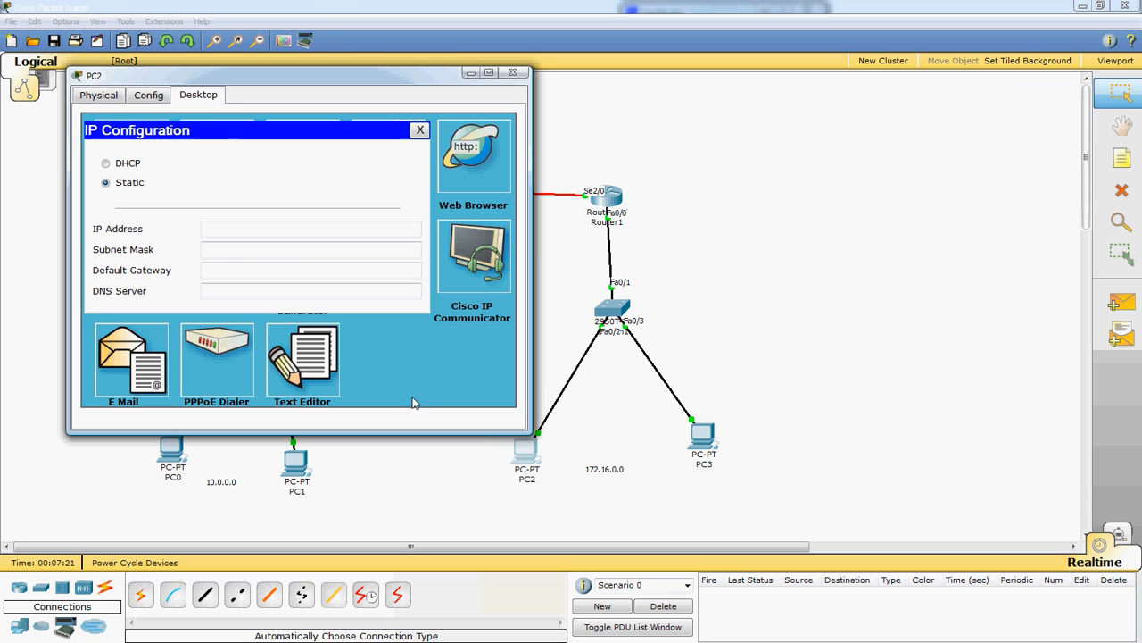
{"action": "left_click", "coordinate": [318, 233]}
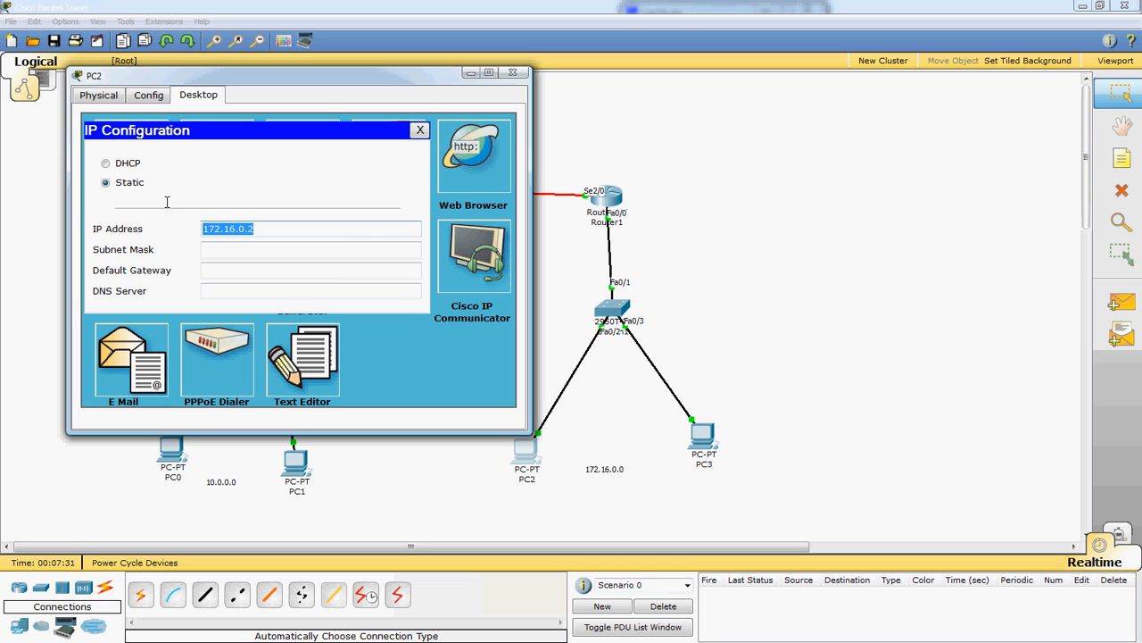
Step: Fill in PC2's subnet mask 255.255.0.0 and default gateway 172.16.0.1, and close its window
{"action": "left_click", "coordinate": [248, 250]}
{"action": "left_click", "coordinate": [261, 275]}
{"action": "type", "text": "172.16.0.2"}
{"action": "key", "text": "BackSpace"}
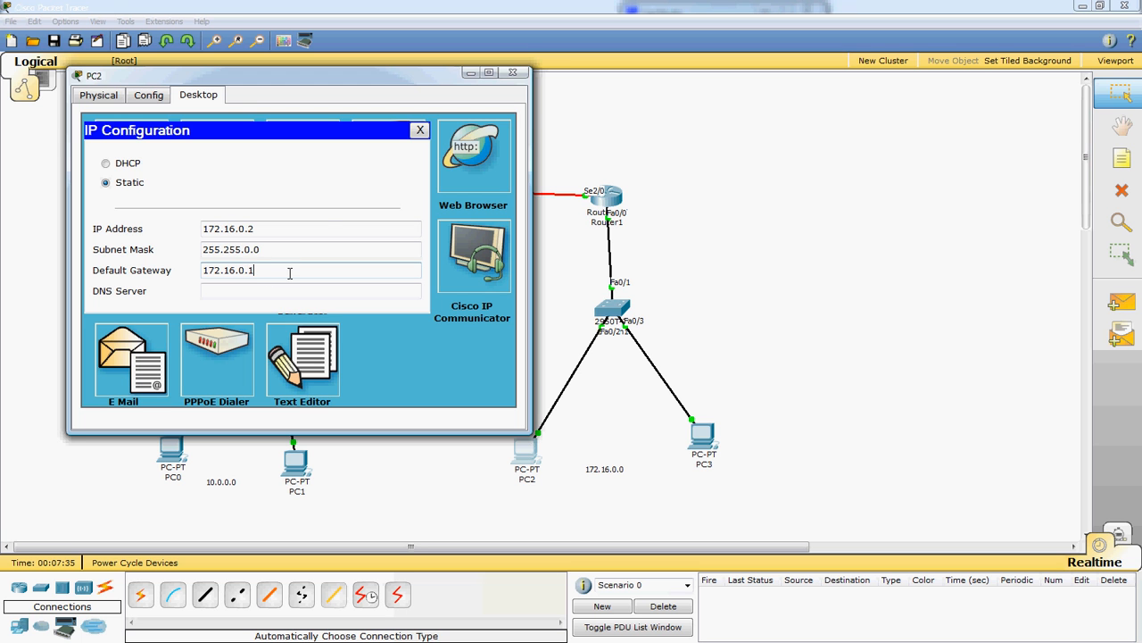
{"action": "left_click", "coordinate": [512, 72]}
Step: Open PC3's IP configuration and set its static IP address to 172.16.0.3
{"action": "left_click", "coordinate": [703, 434]}
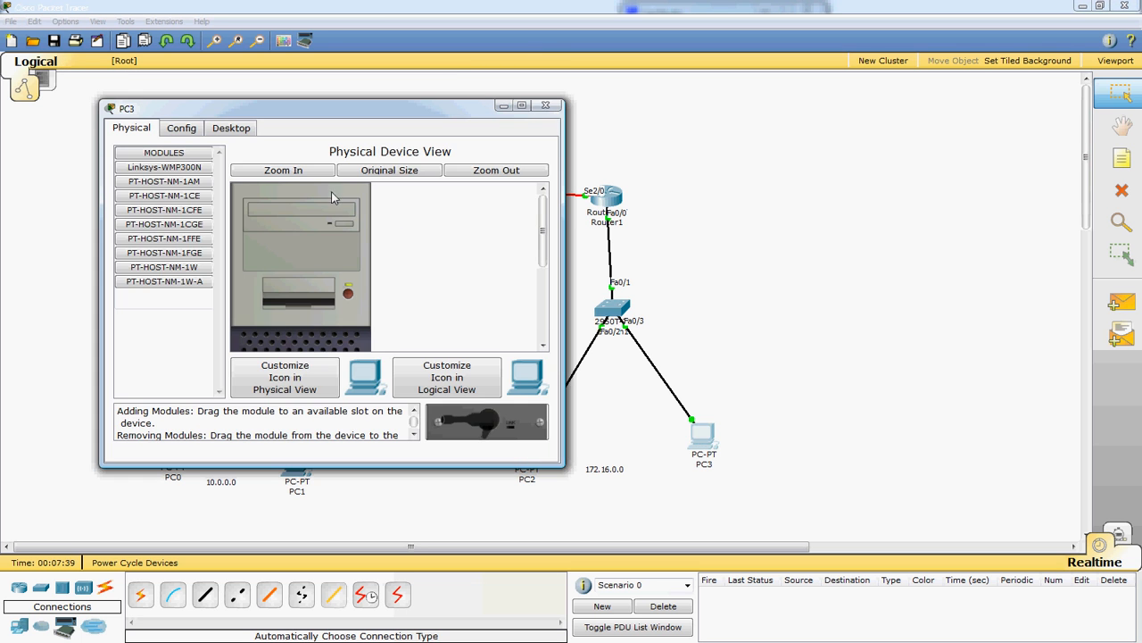
{"action": "left_click", "coordinate": [248, 130]}
{"action": "left_click", "coordinate": [165, 201]}
{"action": "left_click", "coordinate": [266, 264]}
{"action": "type", "text": "172.16.0.2"}
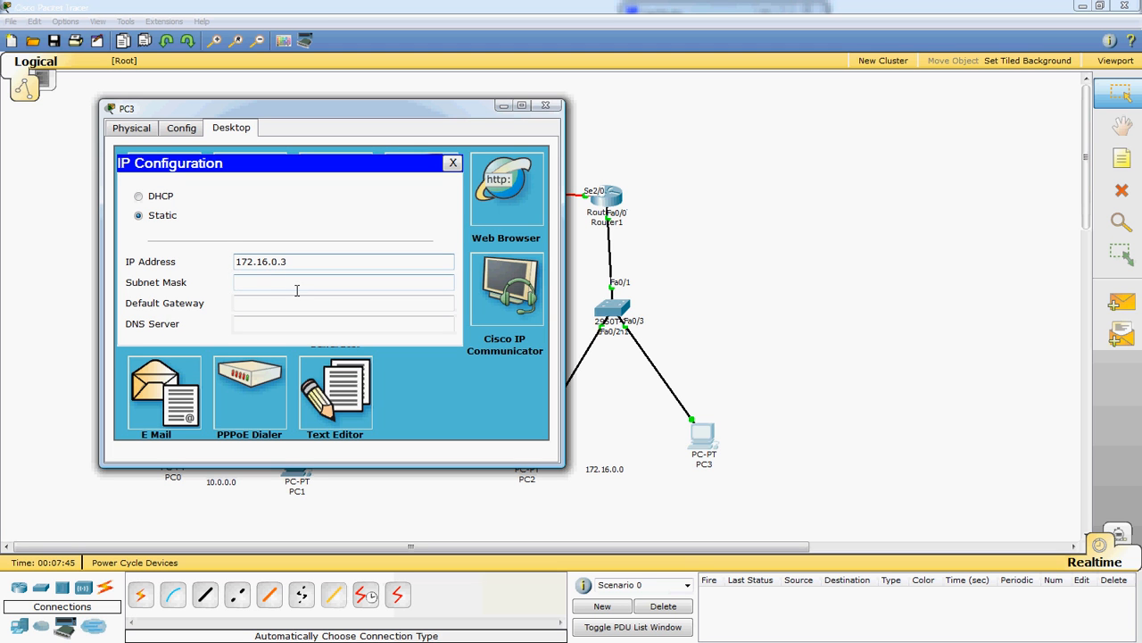
Step: Fill in PC3's subnet mask 255.255.0.0 and default gateway 172.16.0.1, and close its window
{"action": "left_click", "coordinate": [300, 287]}
{"action": "left_click", "coordinate": [285, 304]}
{"action": "type", "text": "172.16.0.2"}
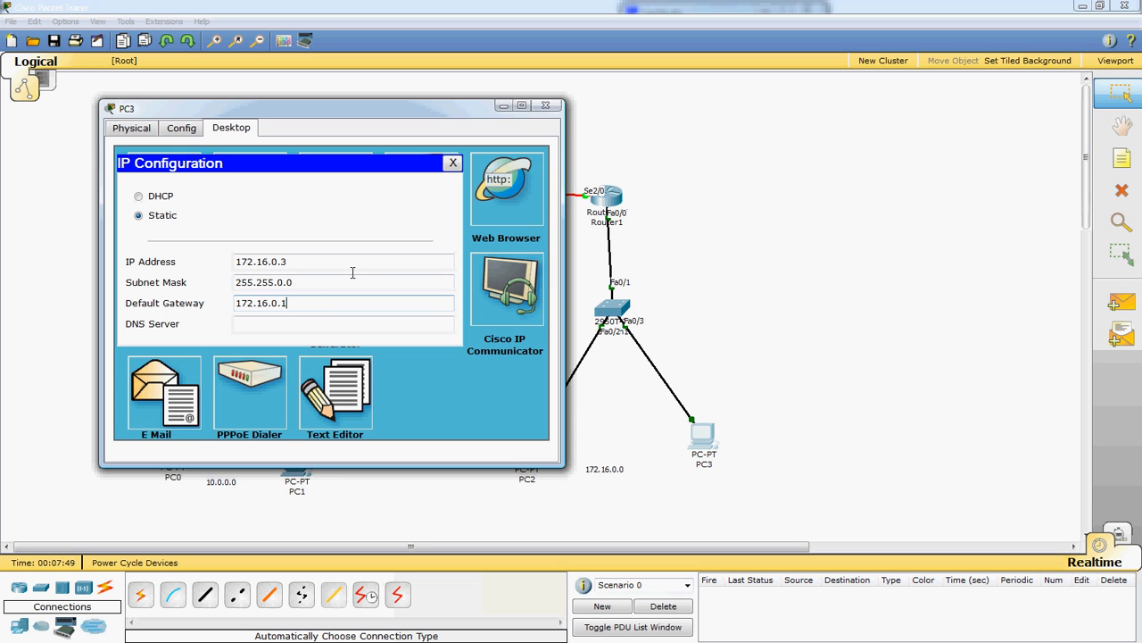
{"action": "left_click", "coordinate": [546, 106]}
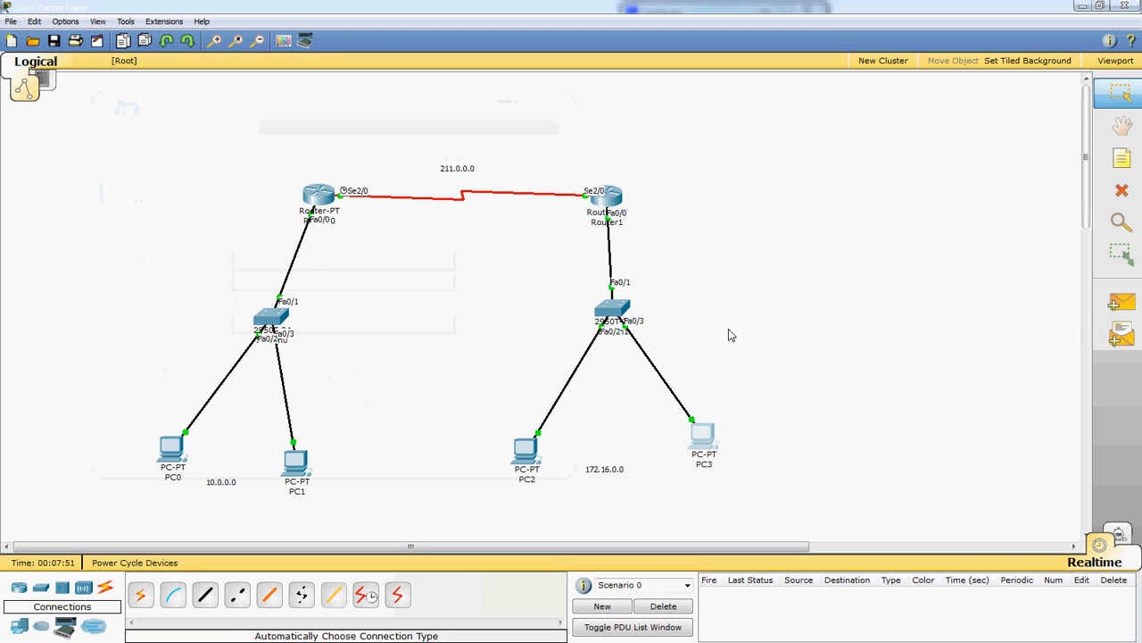
Step: Test connectivity with a simple PDU from PC3 to PC1, and delete the test scenario
{"action": "left_click", "coordinate": [1119, 314]}
{"action": "left_click", "coordinate": [702, 435]}
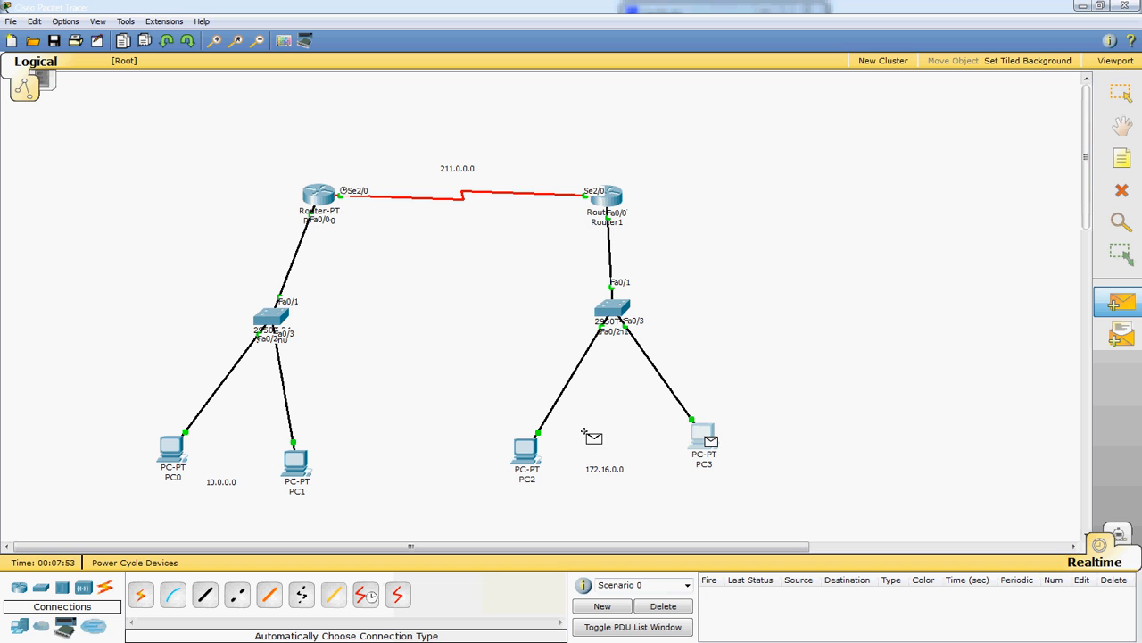
{"action": "left_click", "coordinate": [297, 462]}
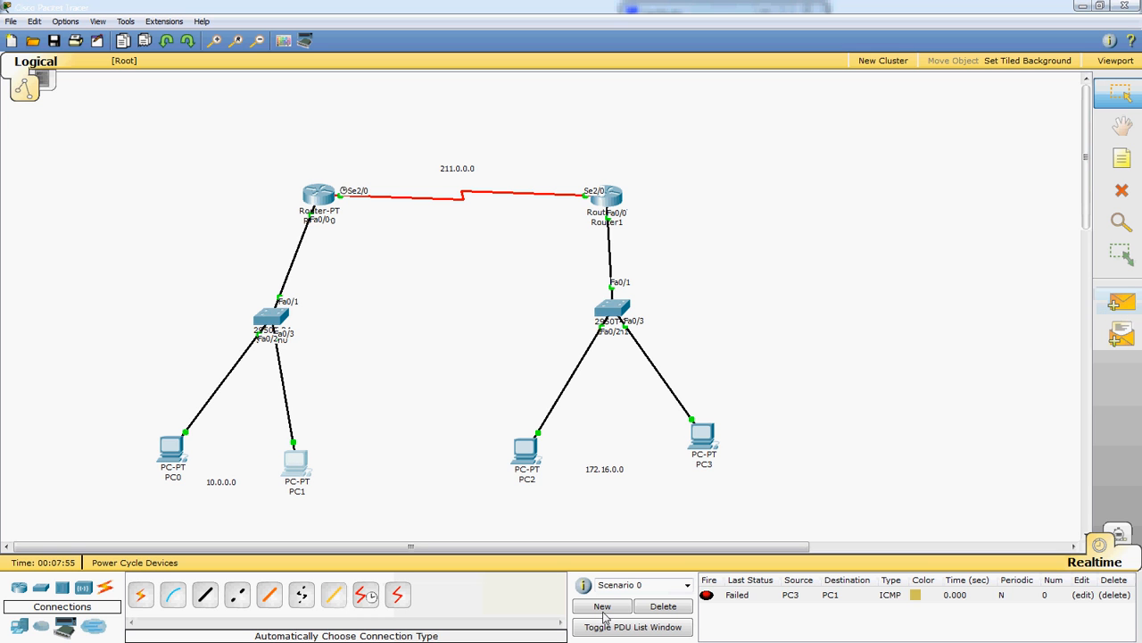
{"action": "left_click", "coordinate": [663, 607]}
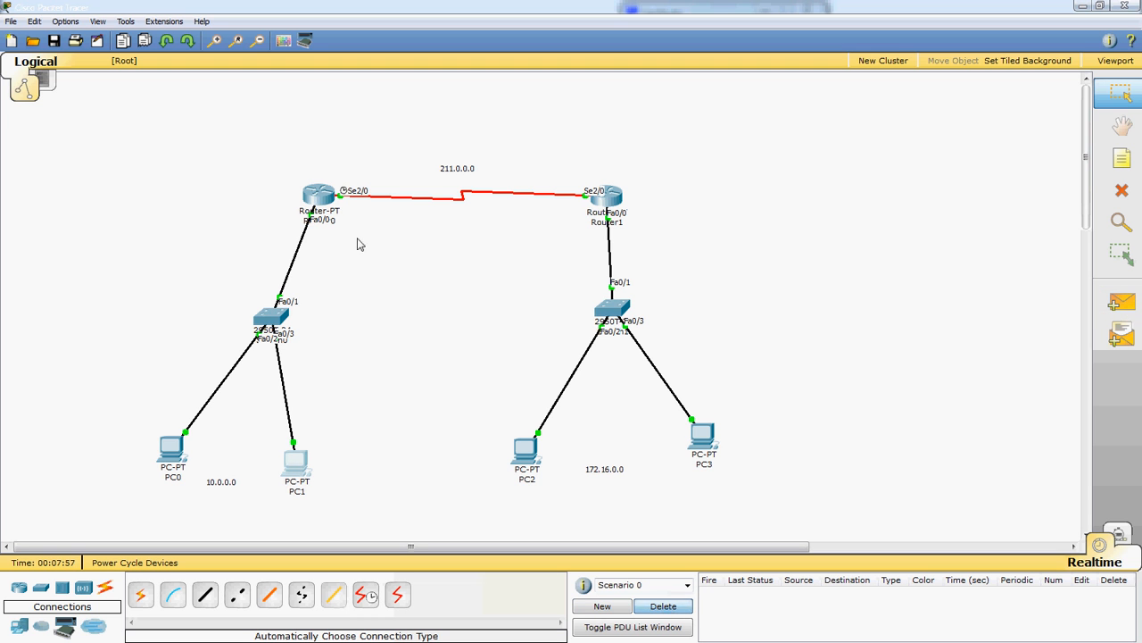
Step: Open Router0's command line, exit interface configuration and enter RIP configuration with router rip
{"action": "left_click", "coordinate": [321, 197]}
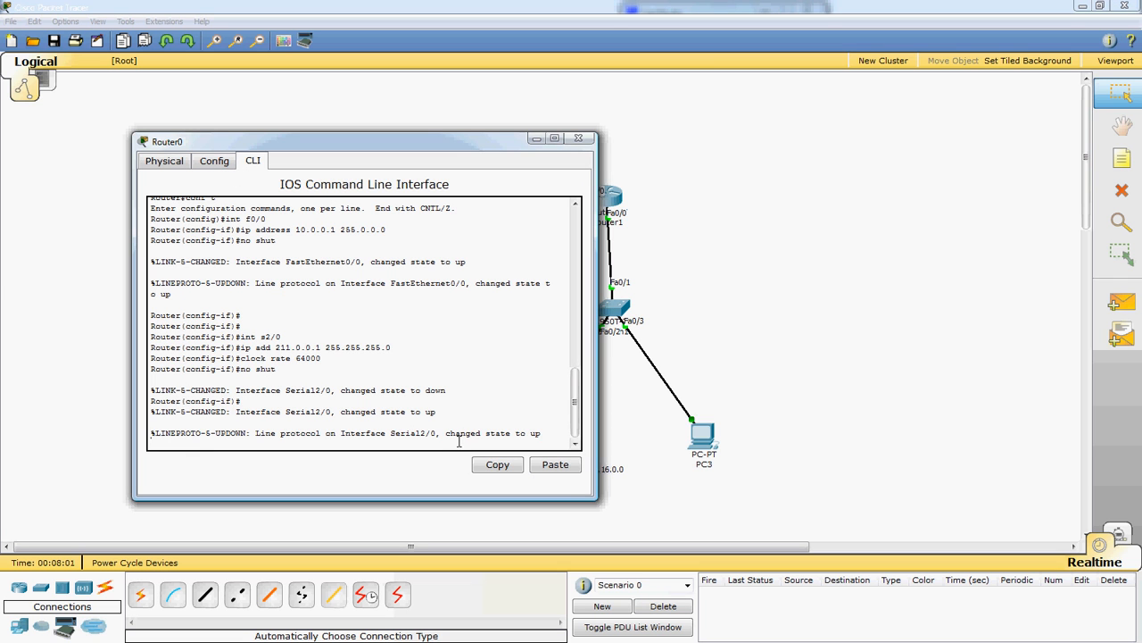
{"action": "key", "text": "Return"}
{"action": "key", "text": "Return"}
{"action": "key", "text": "Return"}
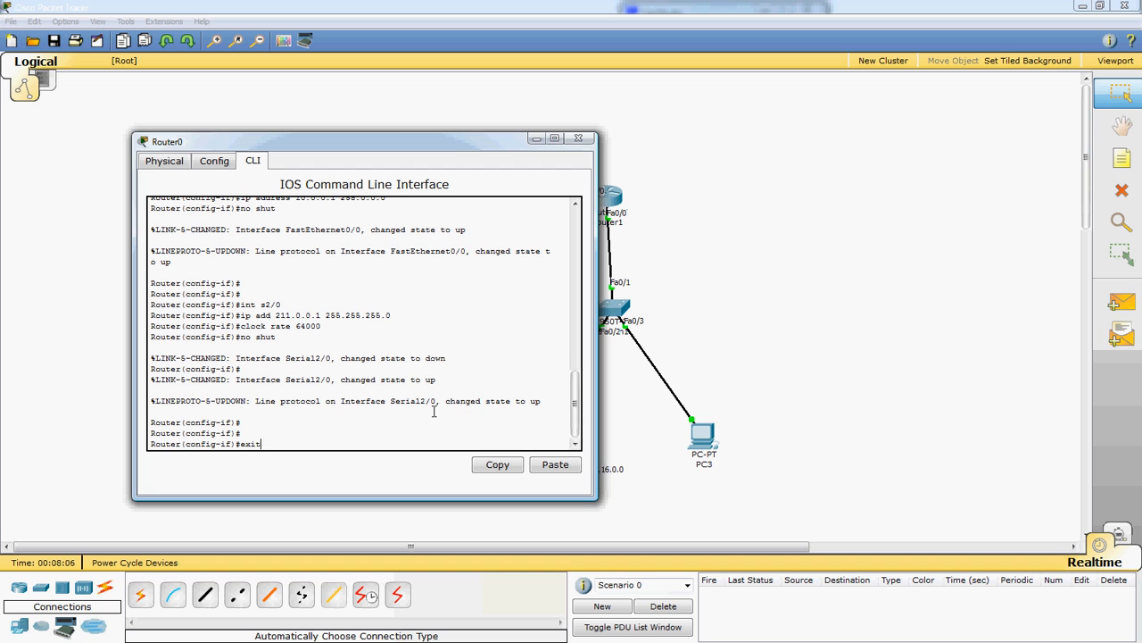
{"action": "type", "text": "exit"}
{"action": "key", "text": "Return"}
{"action": "left_click_drag", "start_coordinate": [399, 139], "coordinate": [824, 87]}
{"action": "type", "text": "router rip"}
{"action": "key", "text": "Return"}
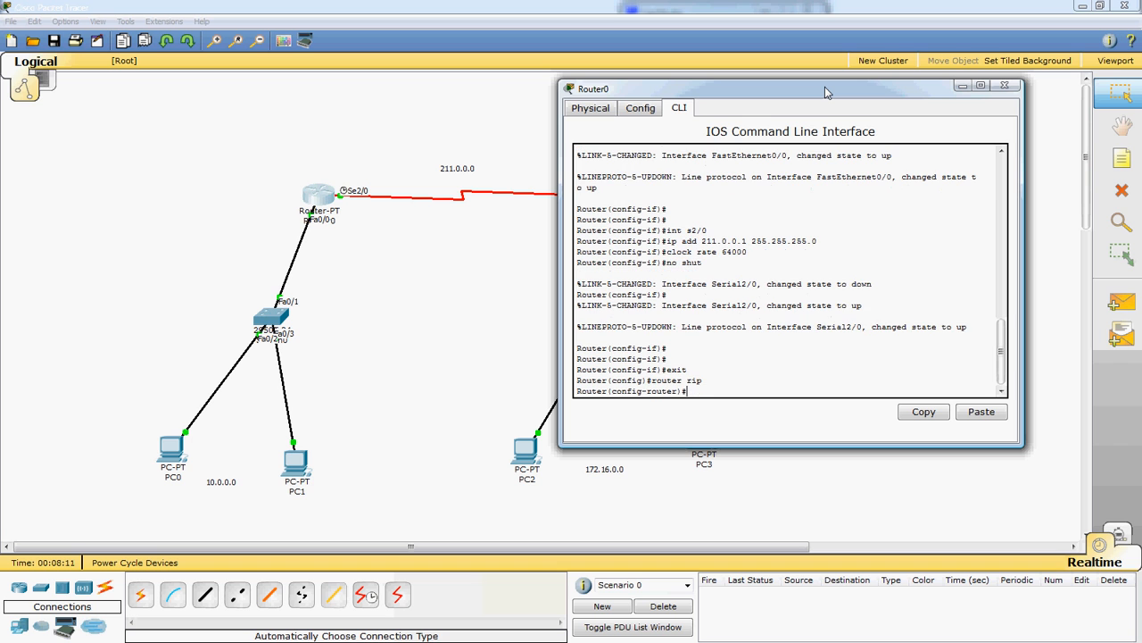
Step: Add networks 10.0.0.0 and 211.0.0.0 to Router0's RIP routing and close the router's window
{"action": "type", "text": "network 10.0.0.0"}
{"action": "key", "text": "Return"}
{"action": "key", "text": "Up"}
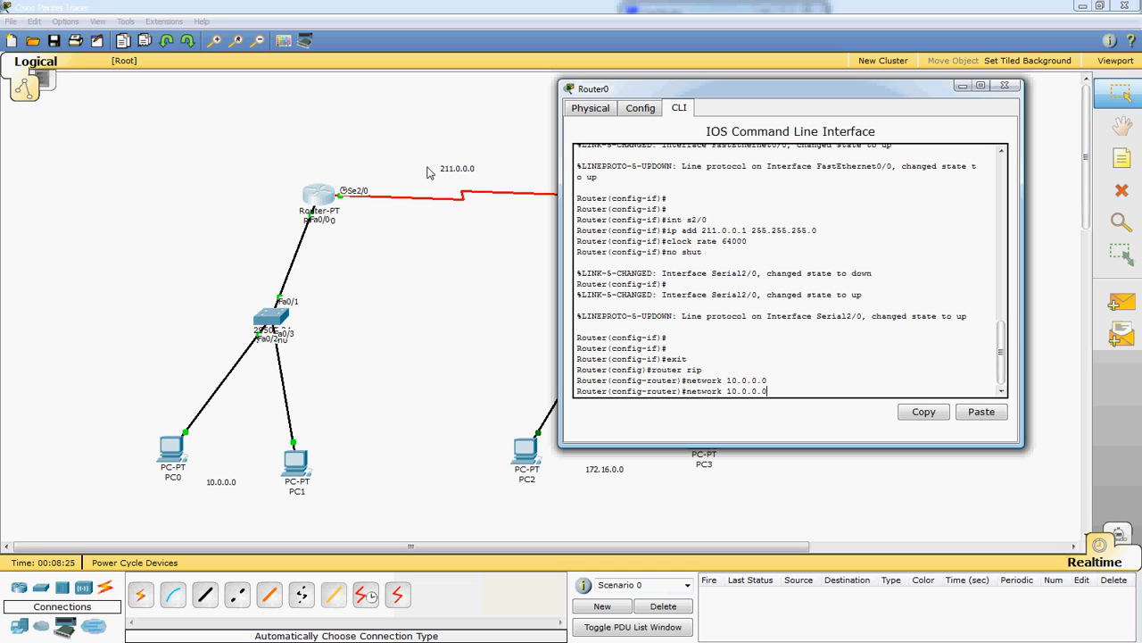
{"action": "key", "text": "BackSpace"}
{"action": "key", "text": "BackSpace"}
{"action": "key", "text": "BackSpace"}
{"action": "key", "text": "BackSpace"}
{"action": "key", "text": "BackSpace"}
{"action": "key", "text": "BackSpace"}
{"action": "key", "text": "BackSpace"}
{"action": "key", "text": "BackSpace"}
{"action": "type", "text": "211.0.0.0"}
{"action": "key", "text": "Return"}
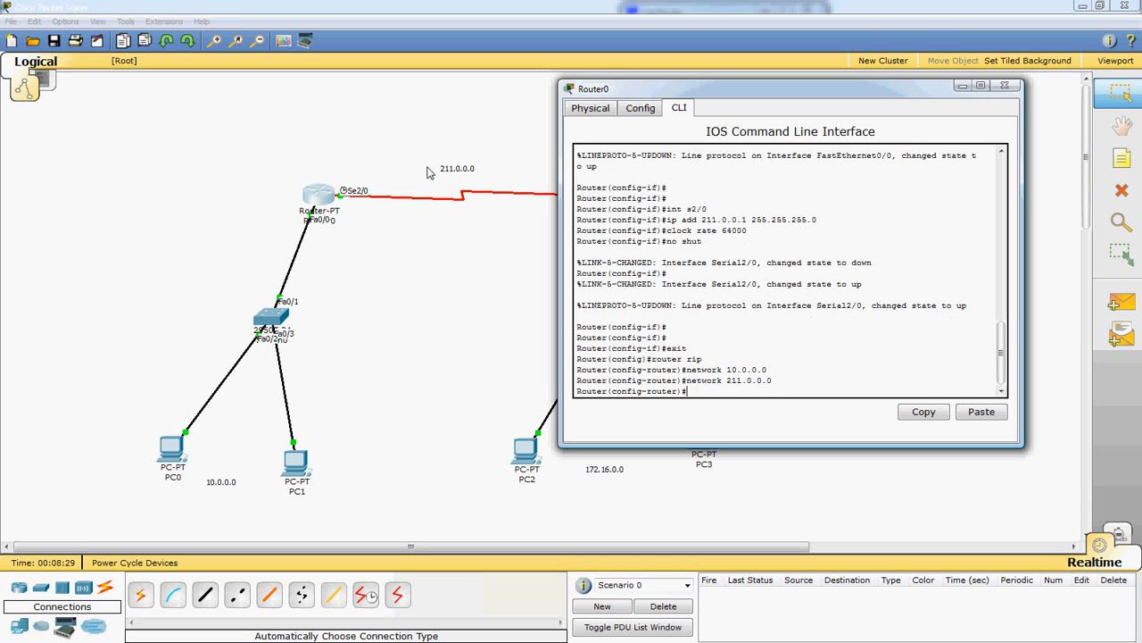
{"action": "left_click", "coordinate": [1004, 85]}
Step: Open Router1's command line, exit interface configuration and enter RIP configuration with router rip
{"action": "left_click_drag", "start_coordinate": [605, 195], "coordinate": [626, 183]}
{"action": "left_click", "coordinate": [627, 182]}
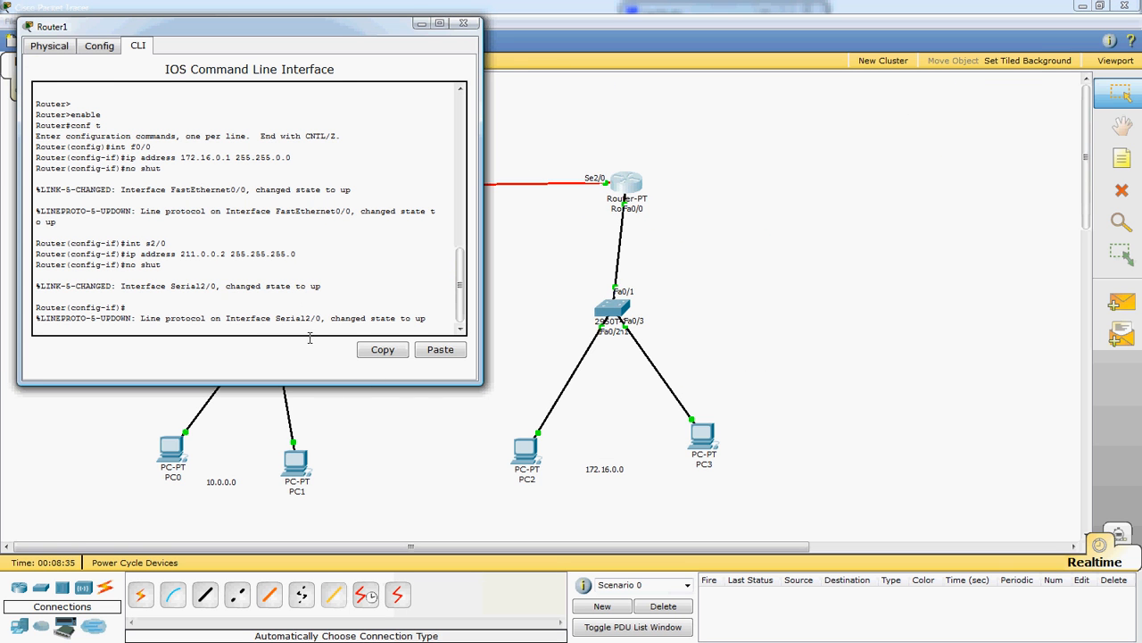
{"action": "key", "text": "Return"}
{"action": "key", "text": "Return"}
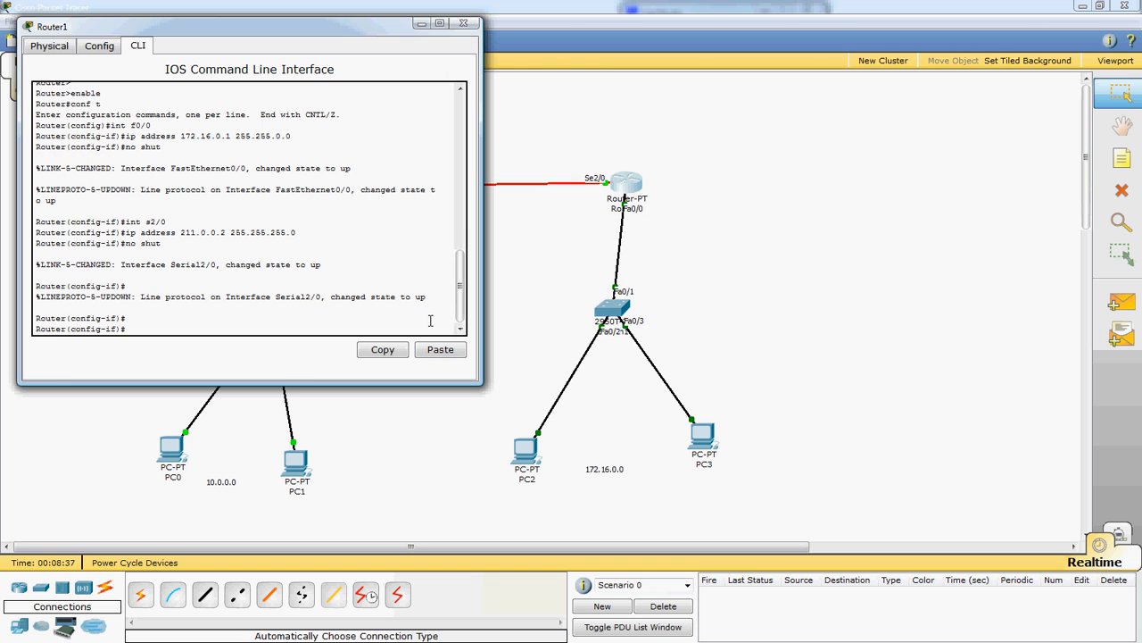
{"action": "type", "text": "exit"}
{"action": "key", "text": "Return"}
{"action": "type", "text": "router rip"}
{"action": "key", "text": "Return"}
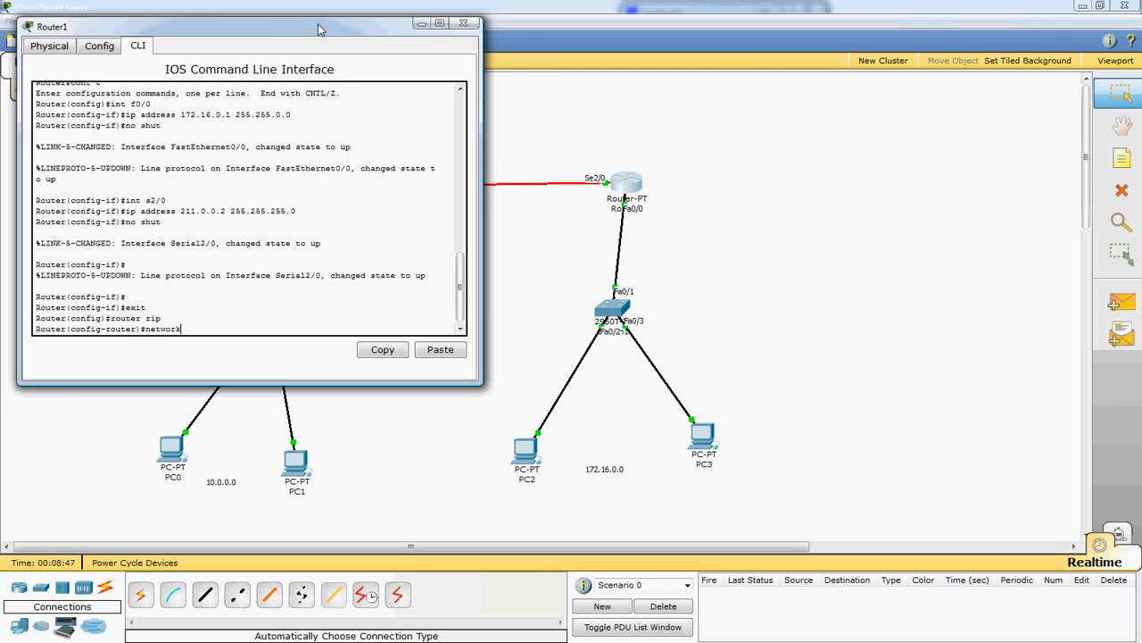
Step: Add network 211.0.0.0 to Router1's RIP routing
{"action": "left_click_drag", "start_coordinate": [322, 29], "coordinate": [198, 46]}
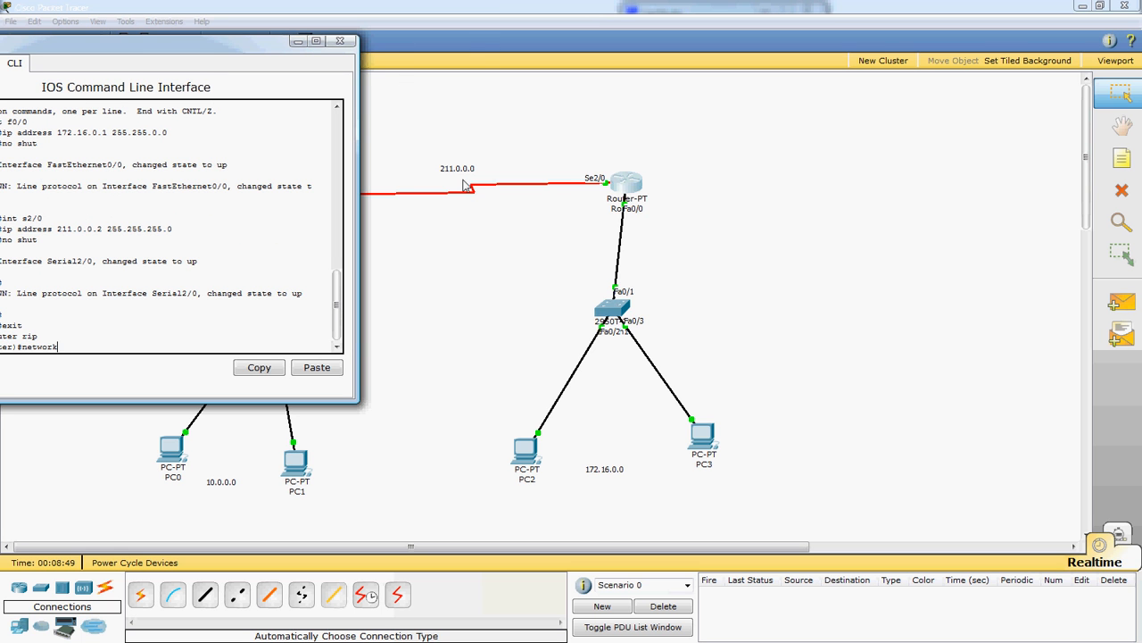
{"action": "left_click_drag", "start_coordinate": [225, 52], "coordinate": [434, 40]}
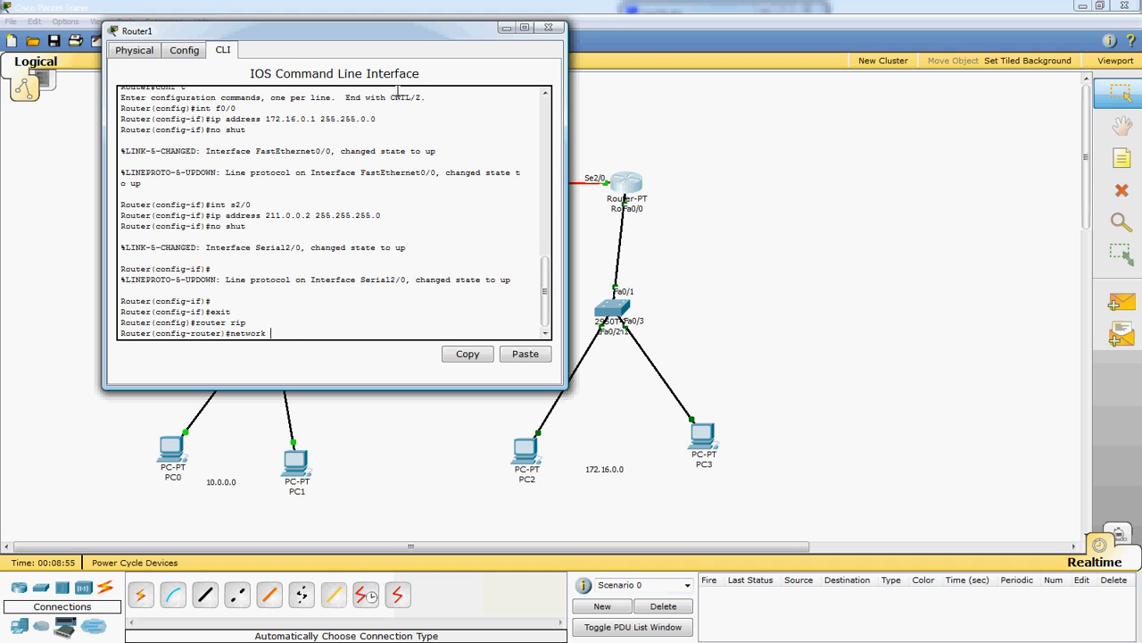
{"action": "type", "text": ".0.0.0"}
{"action": "key", "text": "Return"}
Step: Add network 172.16.0.0 to Router1's RIP routing and close the router's window
{"action": "key", "text": "Up"}
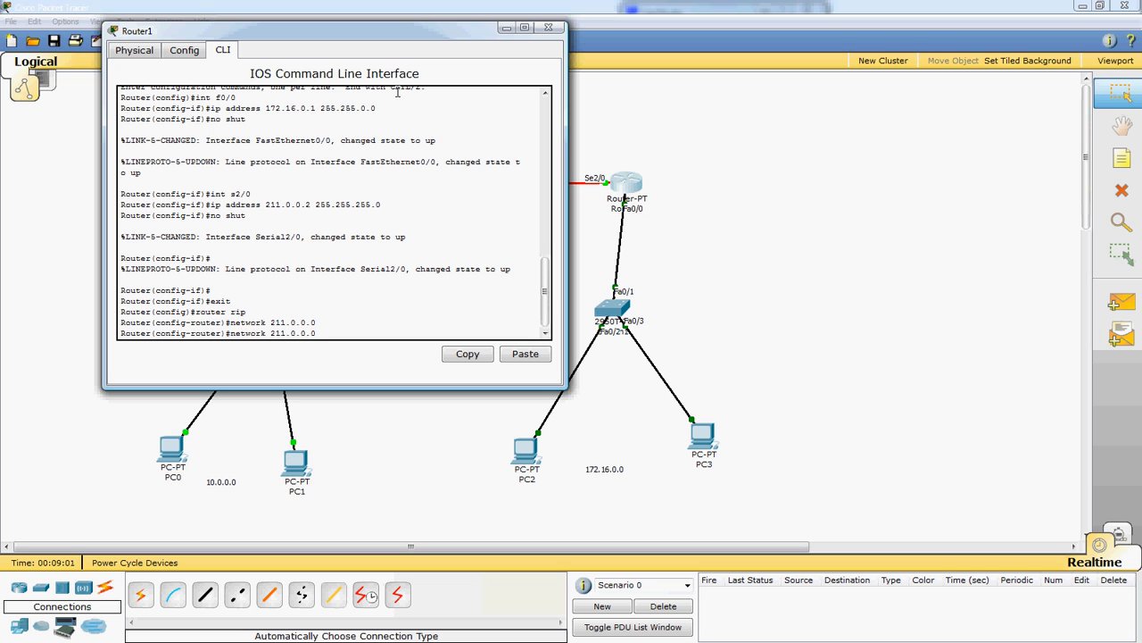
{"action": "key", "text": "BackSpace"}
{"action": "type", "text": "172"}
{"action": "key", "text": "Right"}
{"action": "key", "text": "Right"}
{"action": "key", "text": "BackSpace"}
{"action": "type", "text": "16"}
{"action": "key", "text": "Return"}
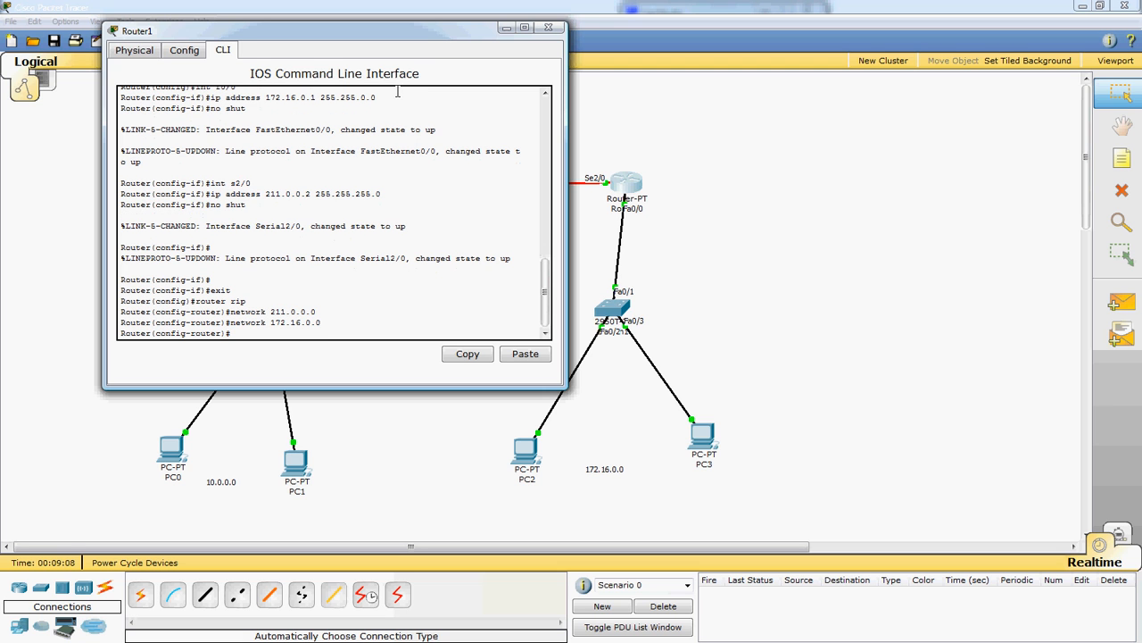
{"action": "left_click", "coordinate": [550, 28]}
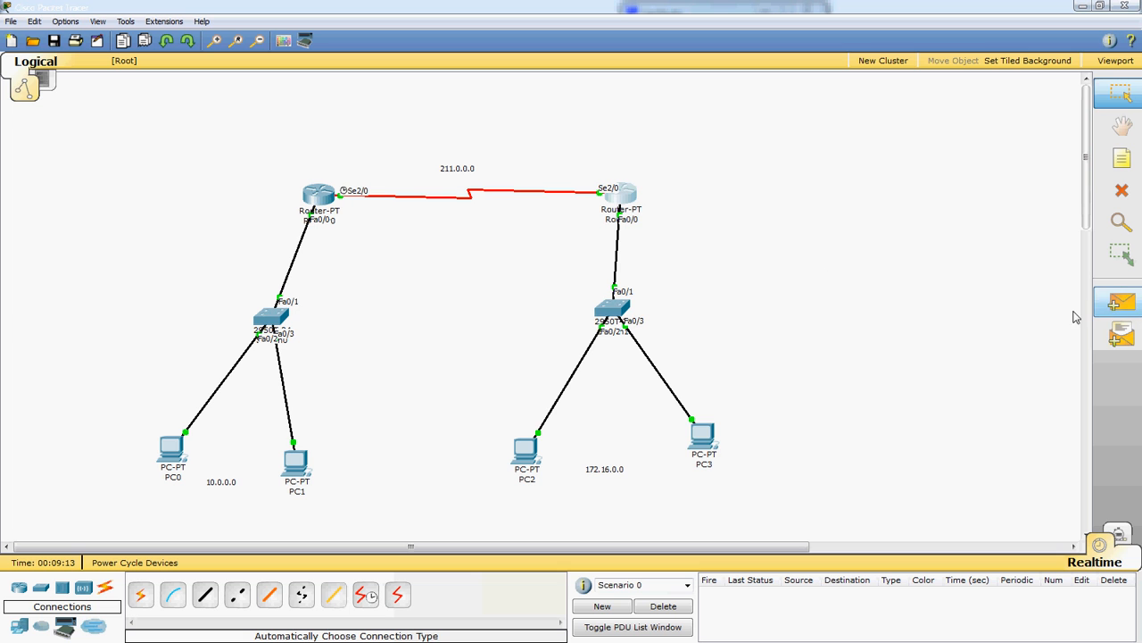
Step: Test connectivity across the routers by sending a simple PDU from PC3 to PC1 twice
{"action": "left_click", "coordinate": [1121, 303]}
{"action": "left_click", "coordinate": [702, 439]}
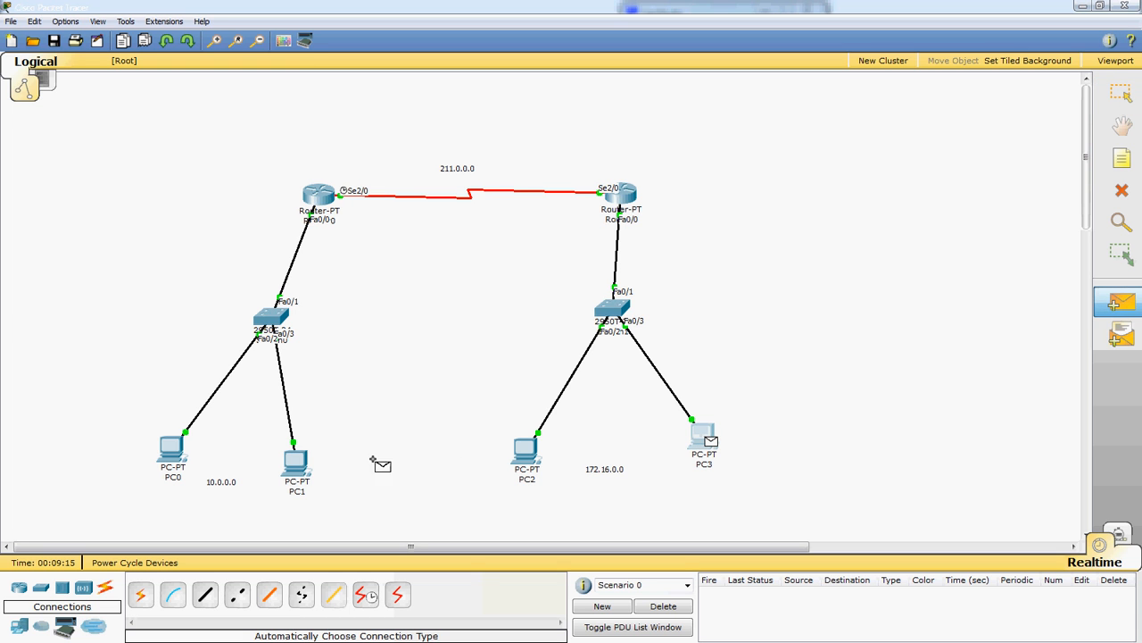
{"action": "left_click", "coordinate": [296, 463]}
{"action": "left_click", "coordinate": [1121, 303]}
{"action": "left_click", "coordinate": [702, 439]}
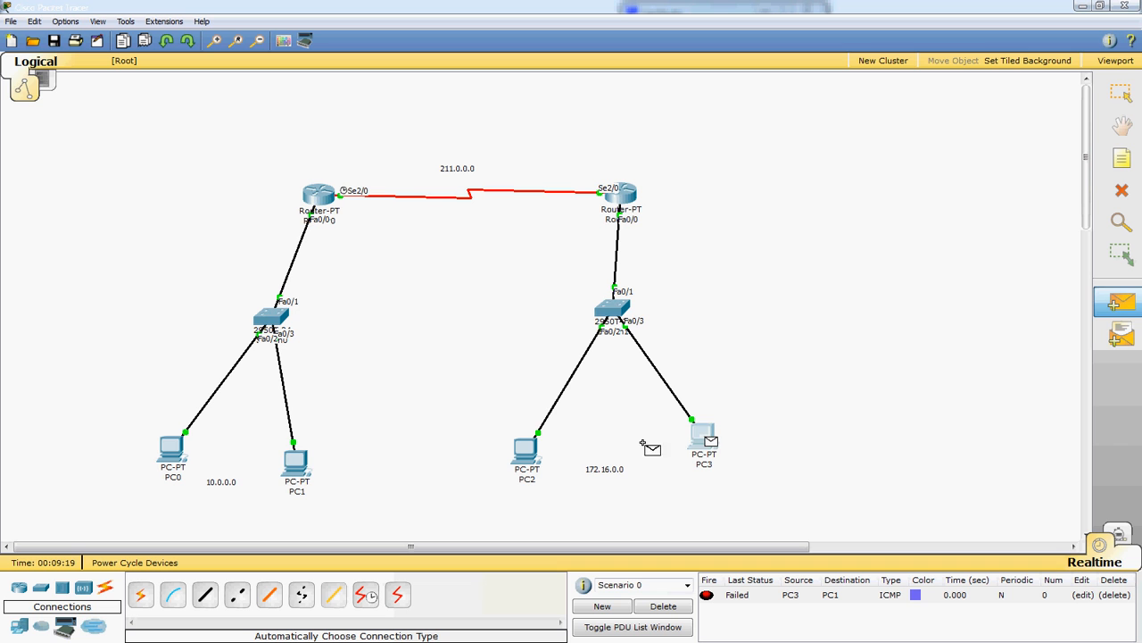
{"action": "left_click", "coordinate": [295, 462]}
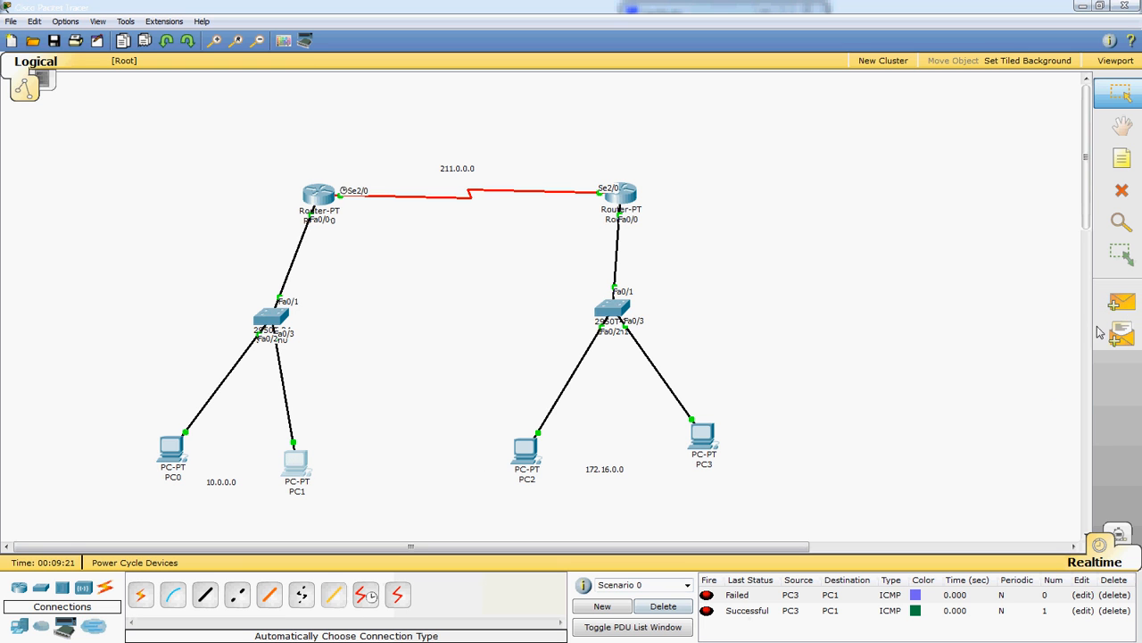
Step: Send a simple PDU from PC2 to PC0 and delete the test scenario
{"action": "left_click", "coordinate": [1121, 304]}
{"action": "left_click", "coordinate": [527, 451]}
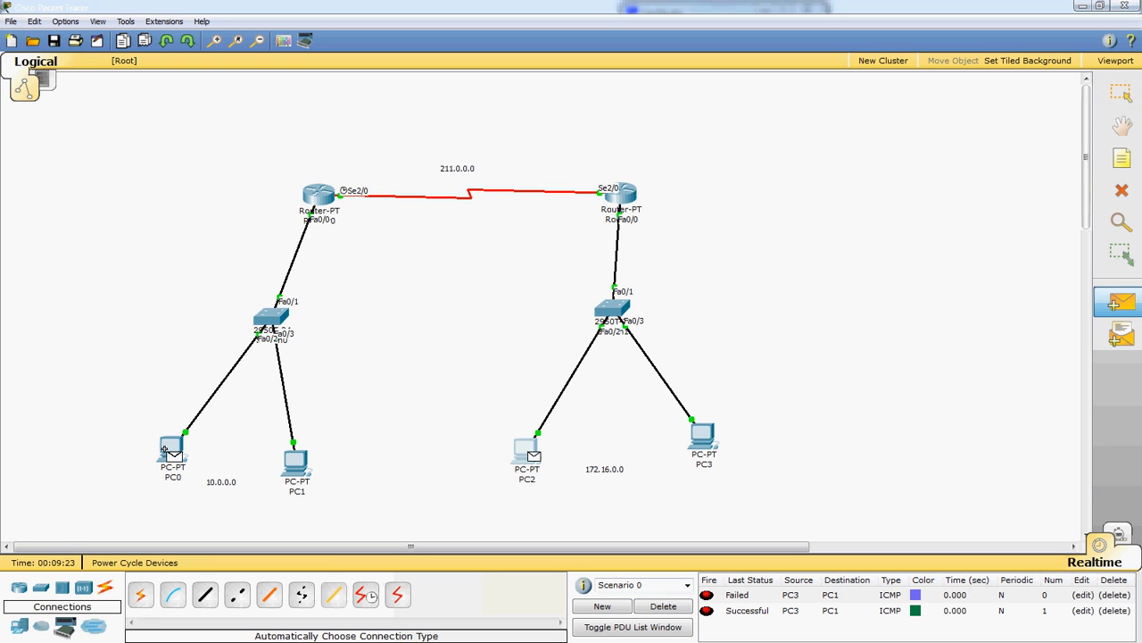
{"action": "left_click", "coordinate": [171, 449]}
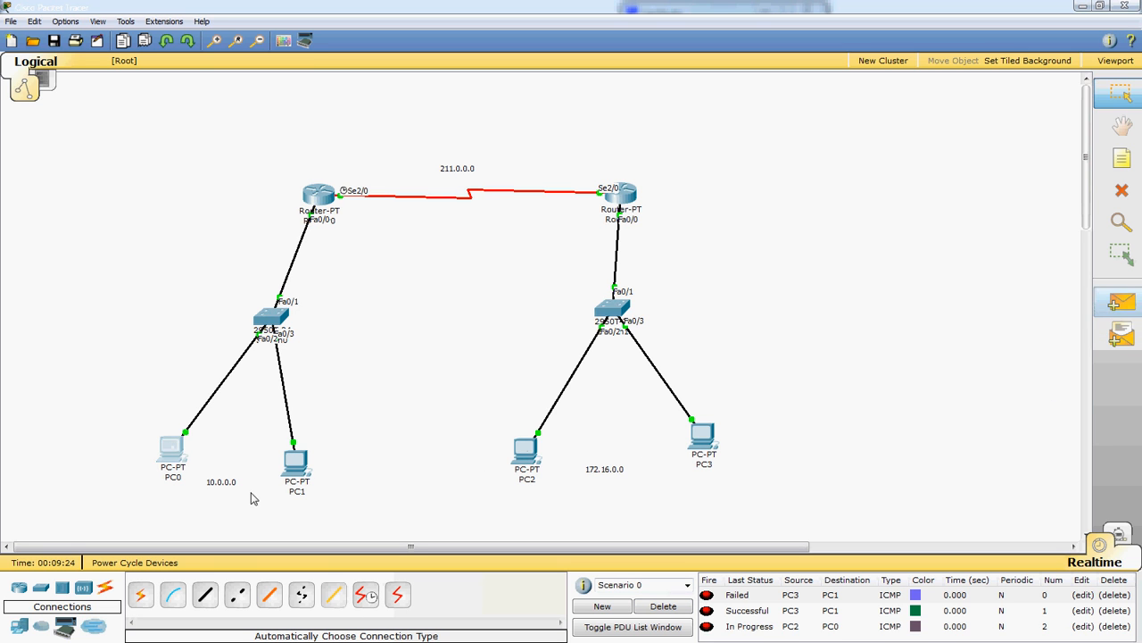
{"action": "left_click", "coordinate": [668, 607]}
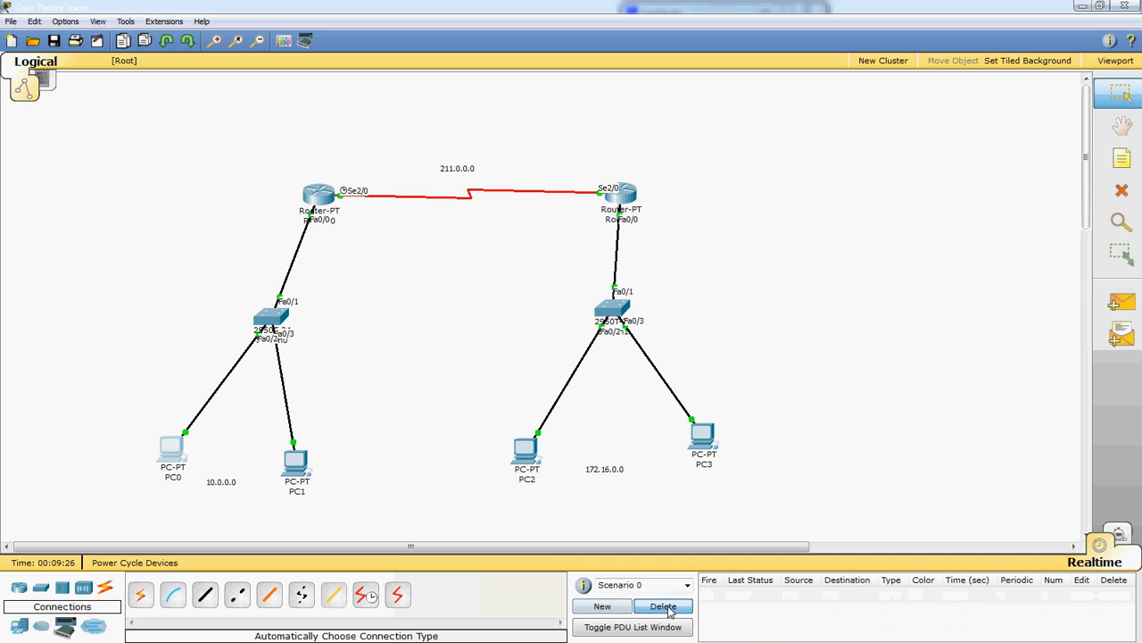
Step: Test connectivity with simple PDUs from PC2 to PC0 and from PC3 to PC1
{"action": "left_click", "coordinate": [1122, 303]}
{"action": "left_click", "coordinate": [525, 450]}
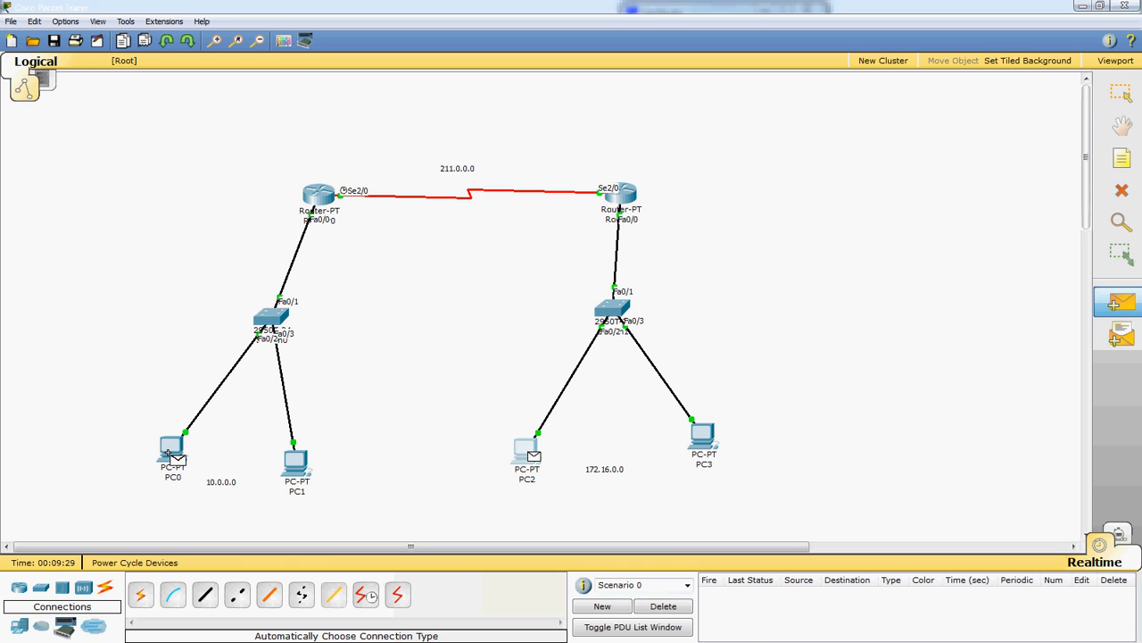
{"action": "left_click", "coordinate": [170, 452]}
{"action": "key", "text": "p"}
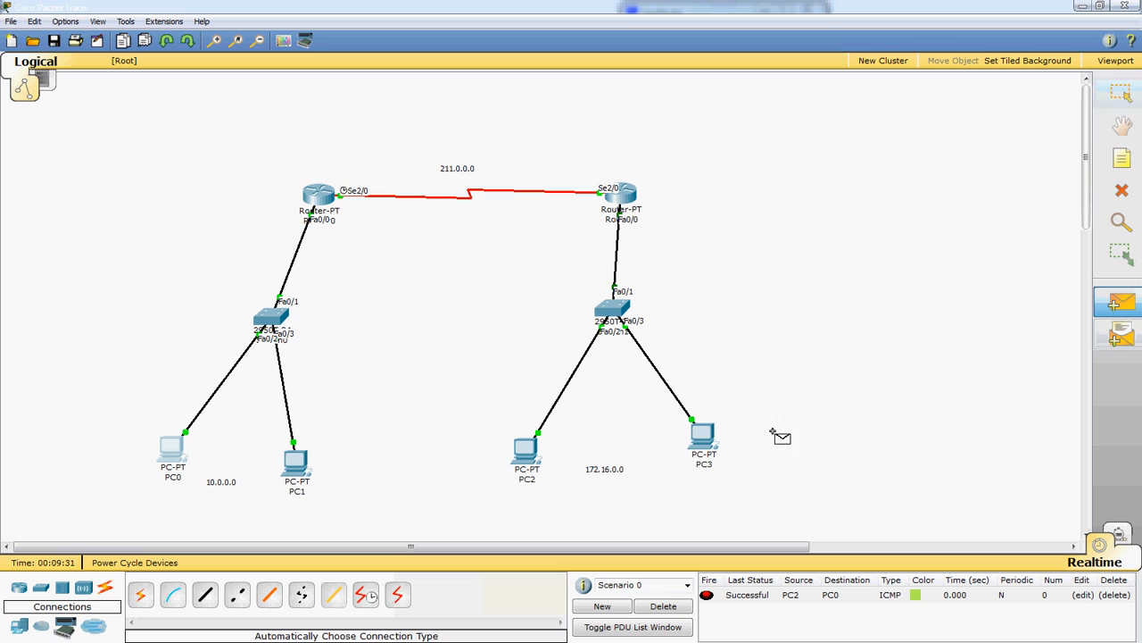
{"action": "left_click", "coordinate": [704, 438]}
{"action": "left_click", "coordinate": [309, 459]}
Step: Test the opposite direction with simple PDUs from PC0 to PC2 and from PC1 to PC3
{"action": "left_click", "coordinate": [1122, 305]}
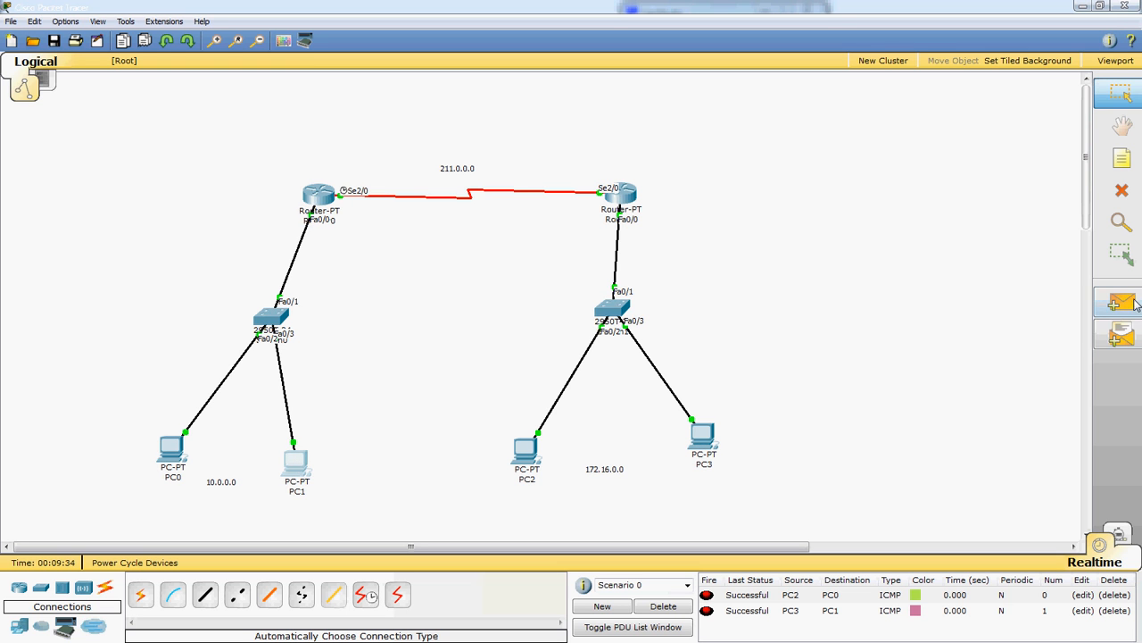
{"action": "left_click", "coordinate": [175, 449]}
{"action": "left_click", "coordinate": [523, 450]}
{"action": "key", "text": "p"}
{"action": "left_click", "coordinate": [296, 460]}
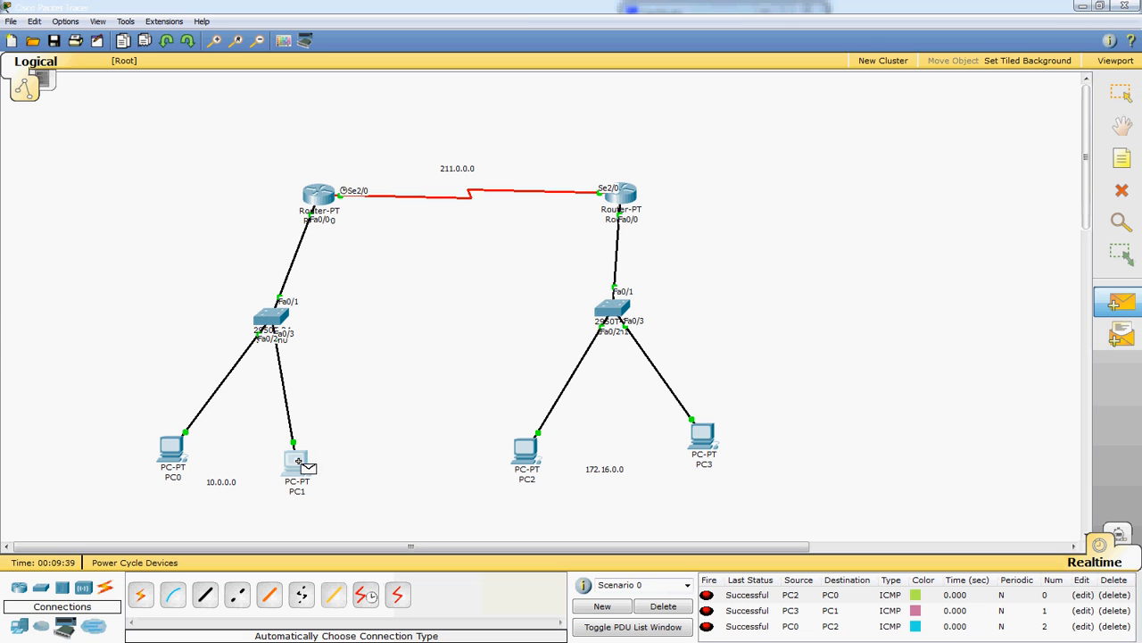
{"action": "left_click", "coordinate": [703, 435]}
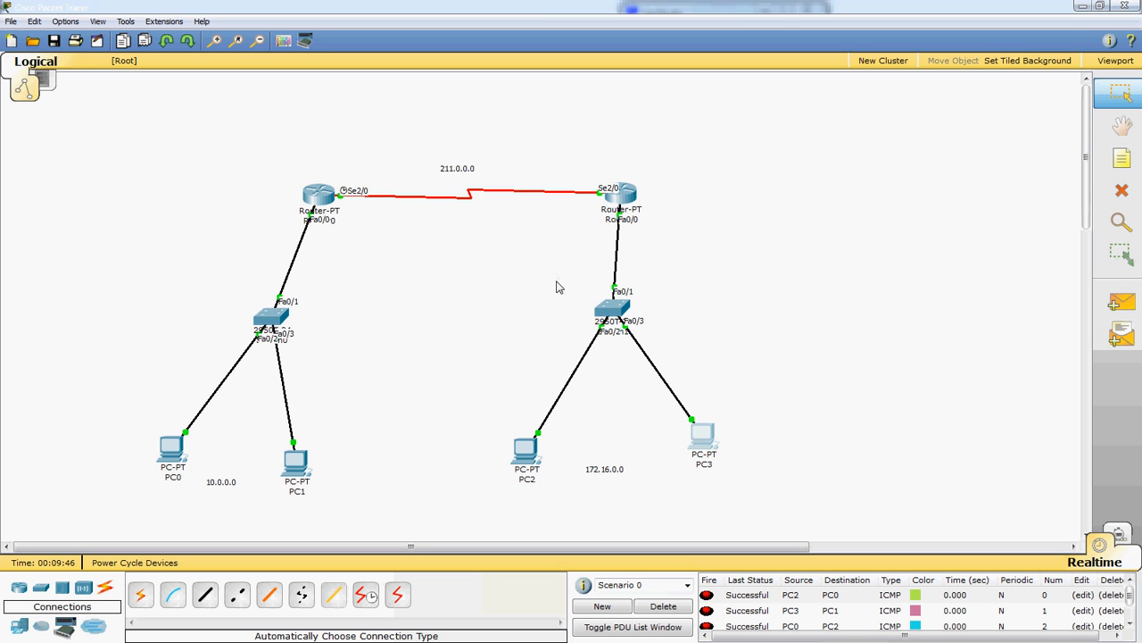
{"action": "key", "text": "alt+Tab"}
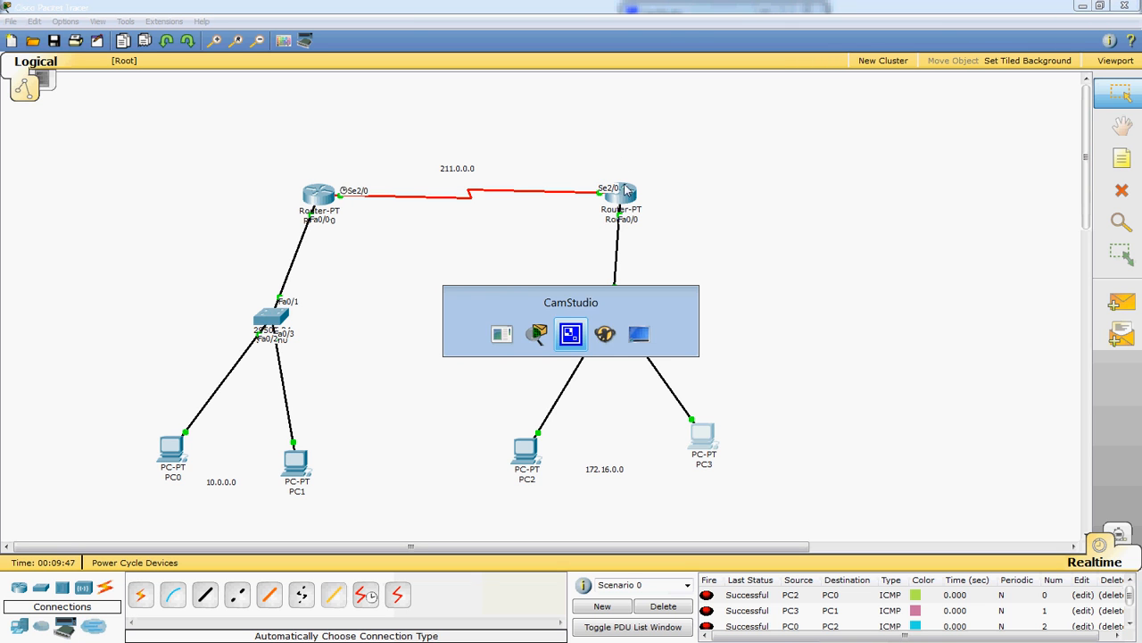